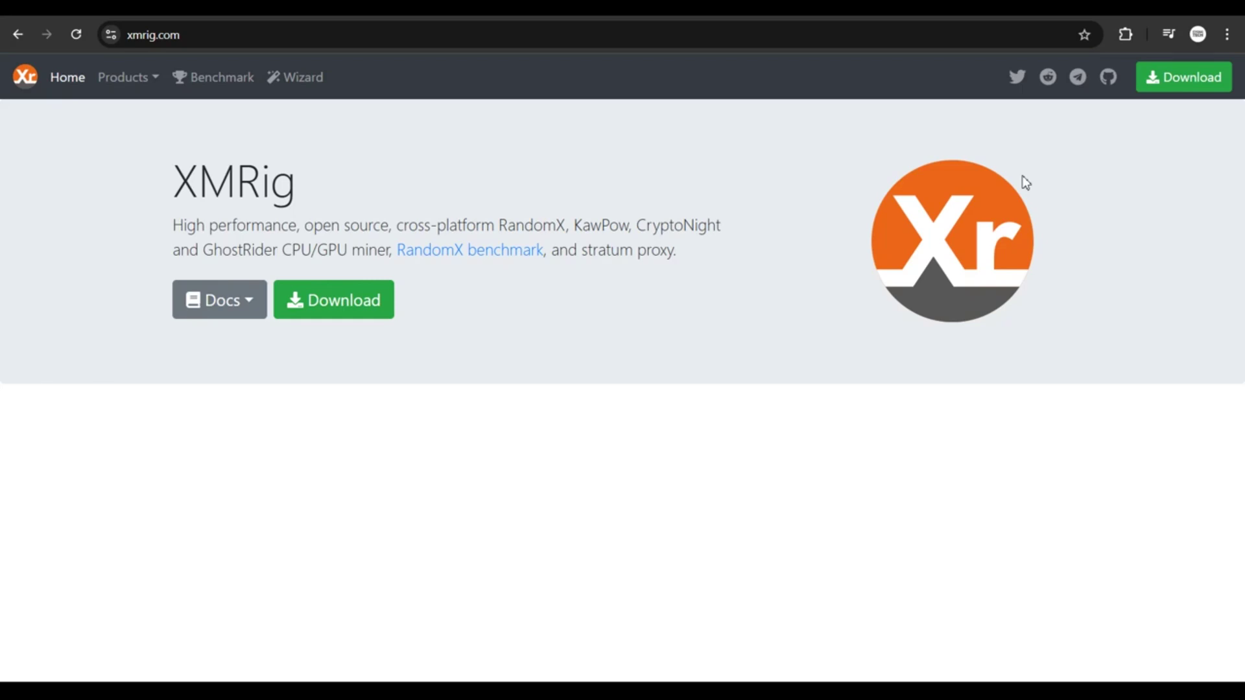
Step: Open the XMRig download page and try to download the Windows package xmrig-6.22.1-msvc-win64.zip, dismissing the antivirus notice
left_click(329, 309)
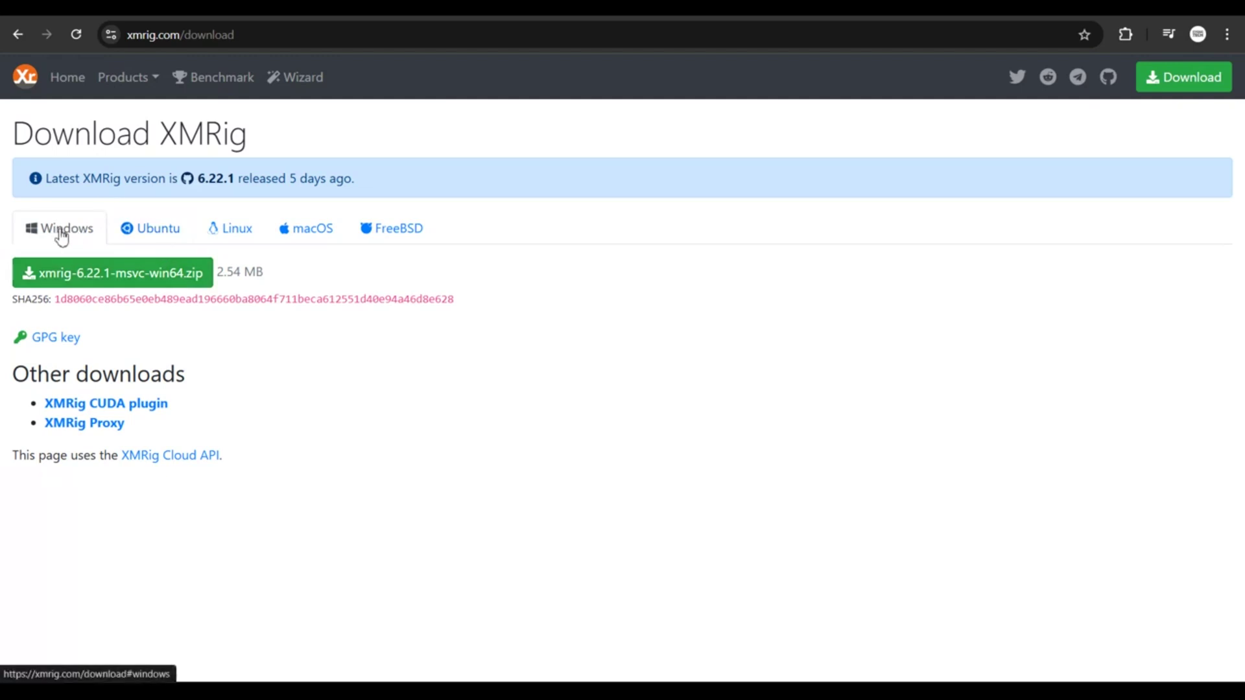
left_click(102, 274)
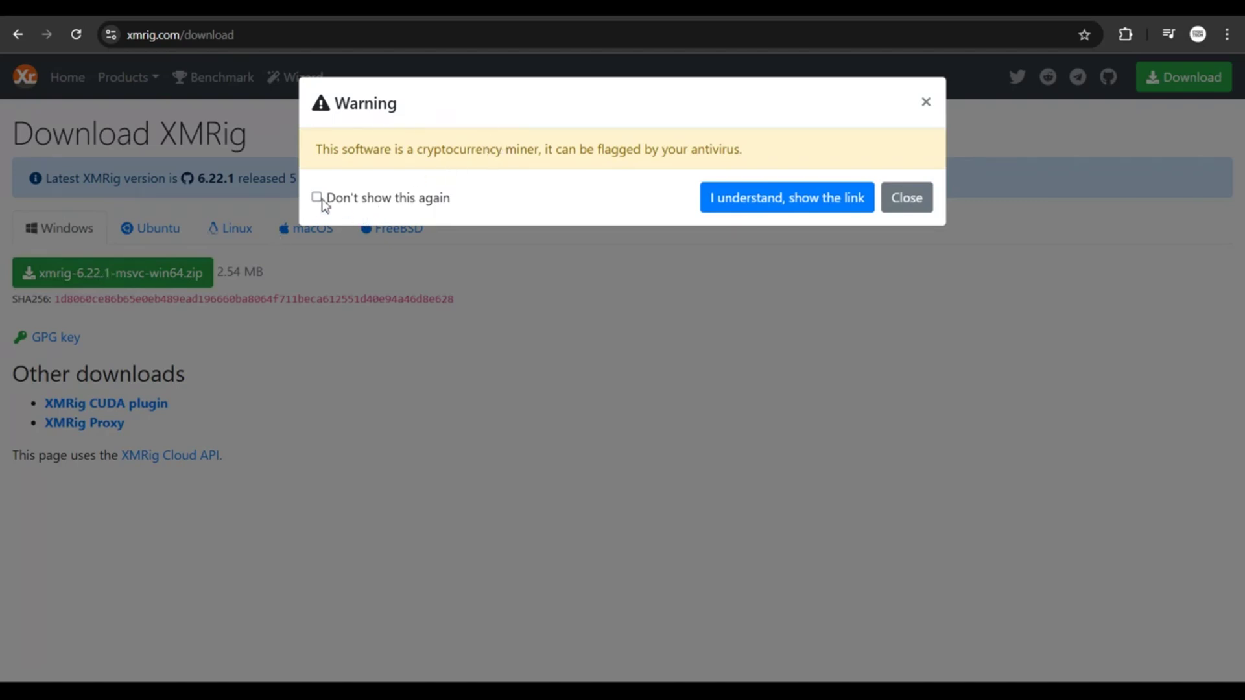
left_click(771, 195)
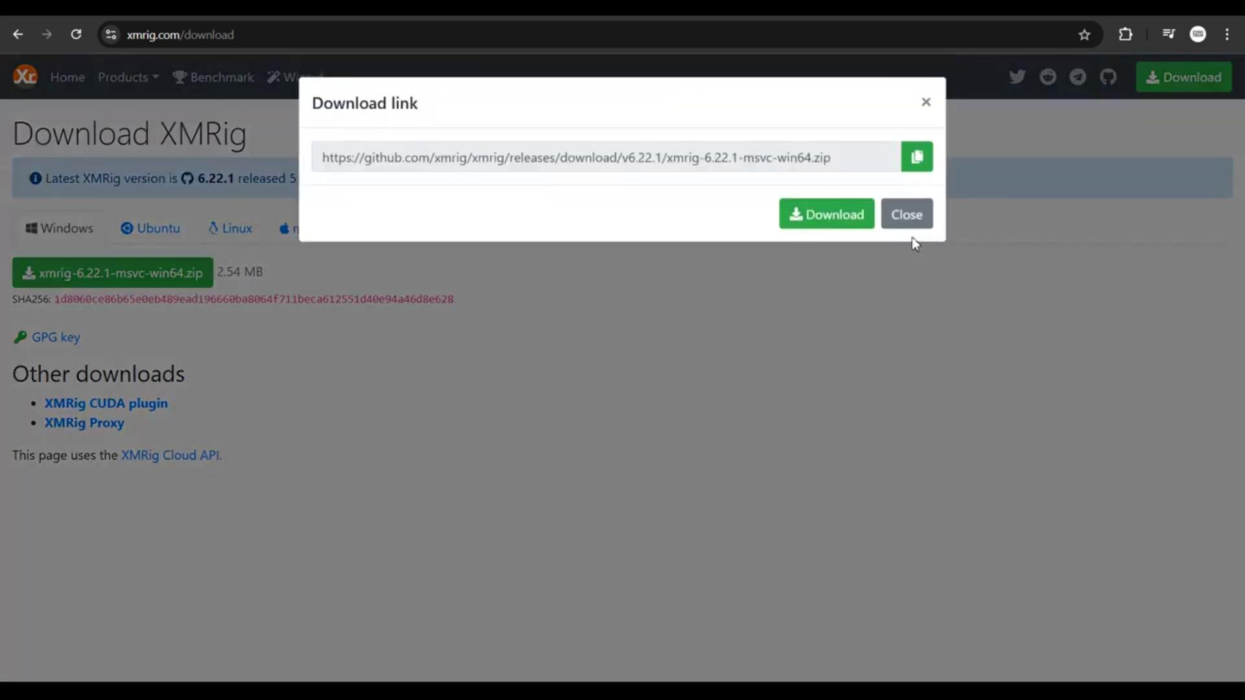
left_click(823, 222)
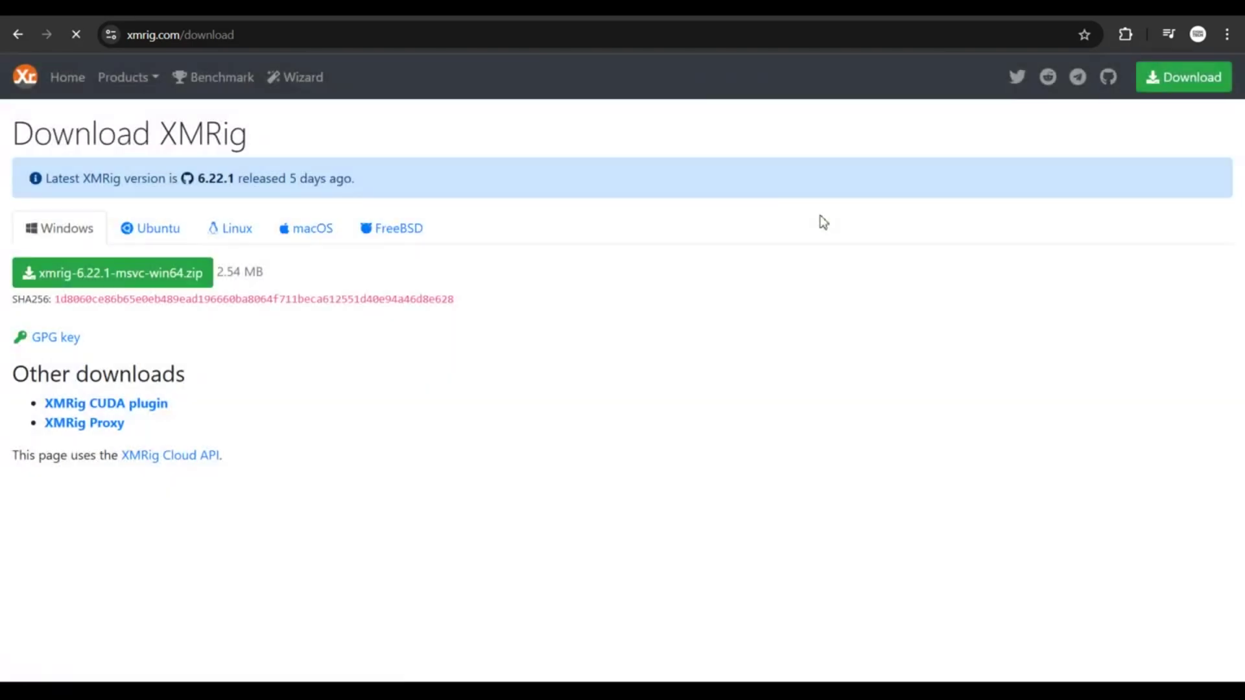
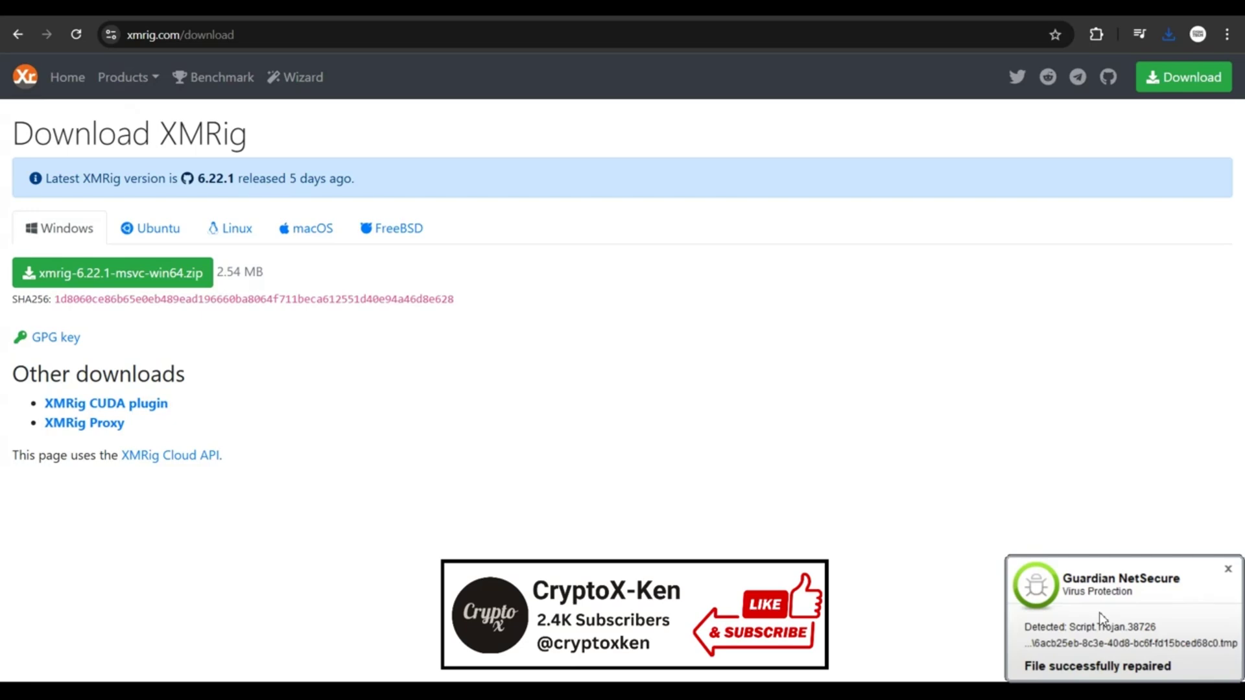
left_click(1229, 569)
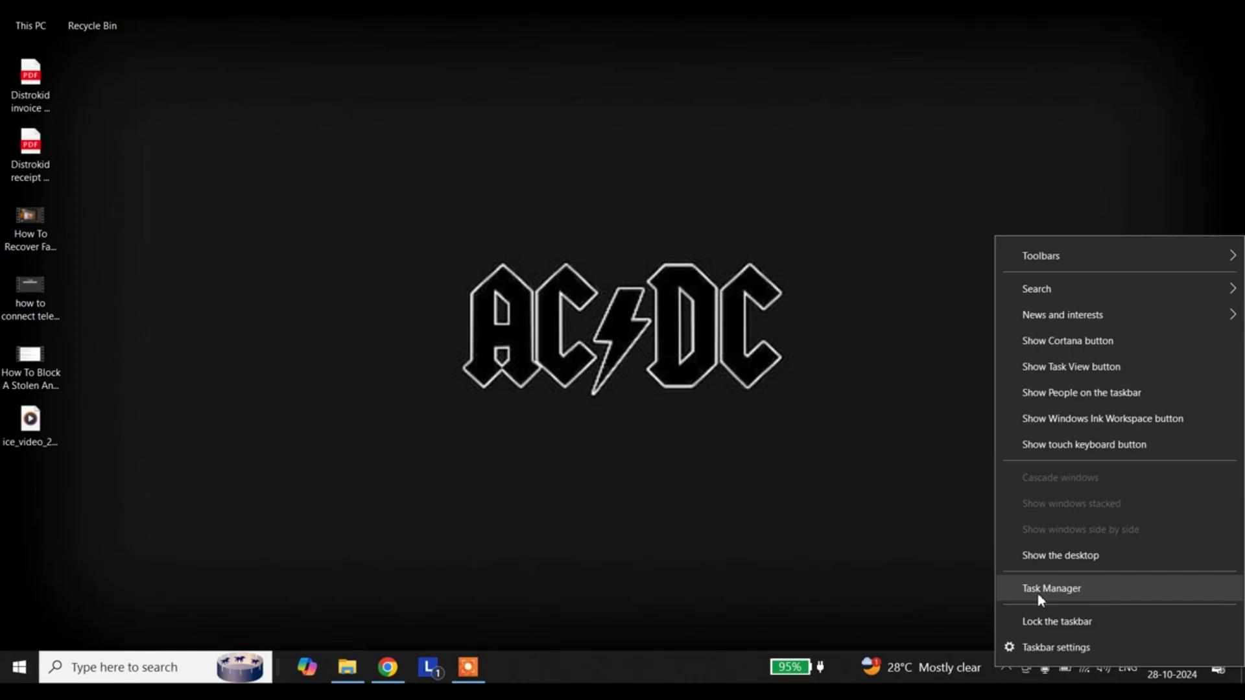
Step: Return to Chrome, download xmrig-6.22.1-msvc-win64.zip again, and allow the blocked suspicious file
left_click(1039, 591)
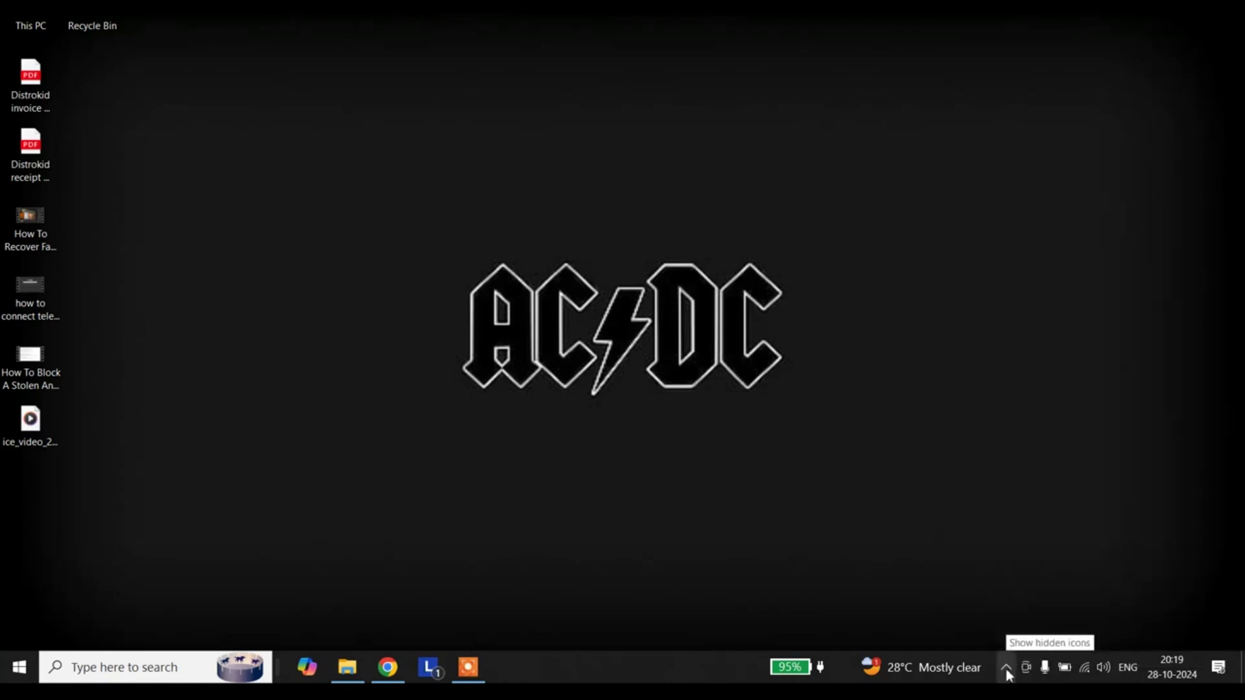
left_click(387, 668)
left_click(125, 274)
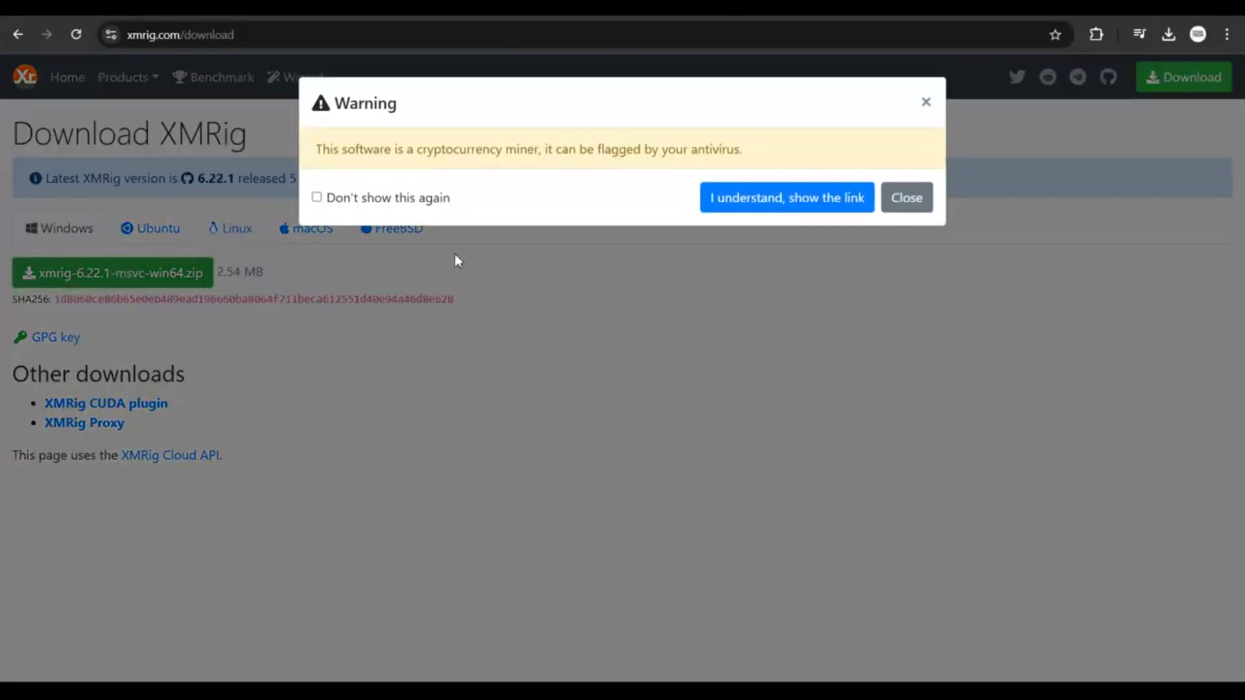
left_click(750, 211)
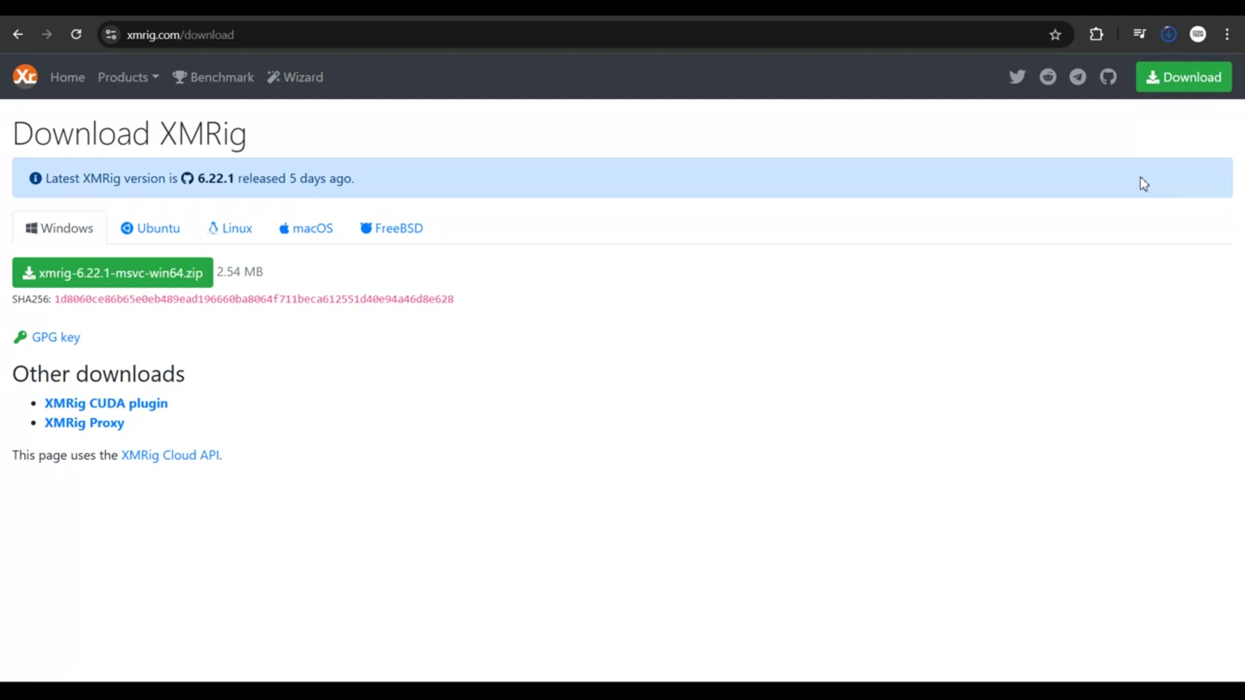
left_click(1167, 35)
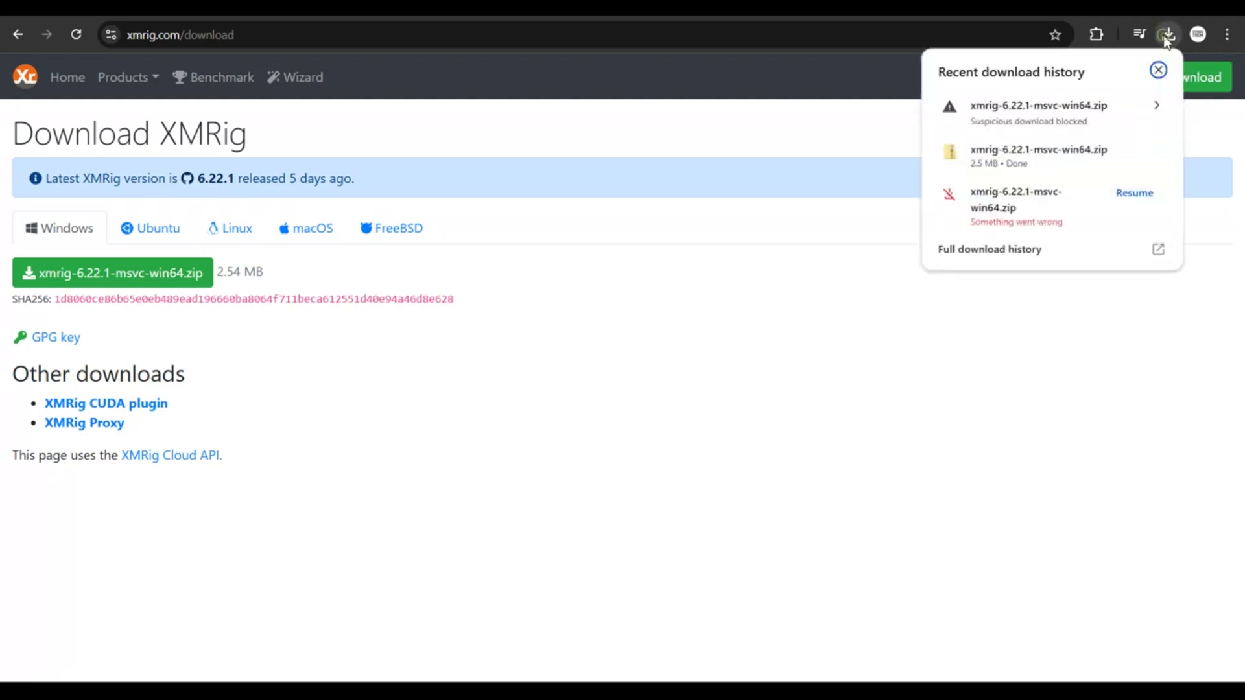
left_click(1155, 110)
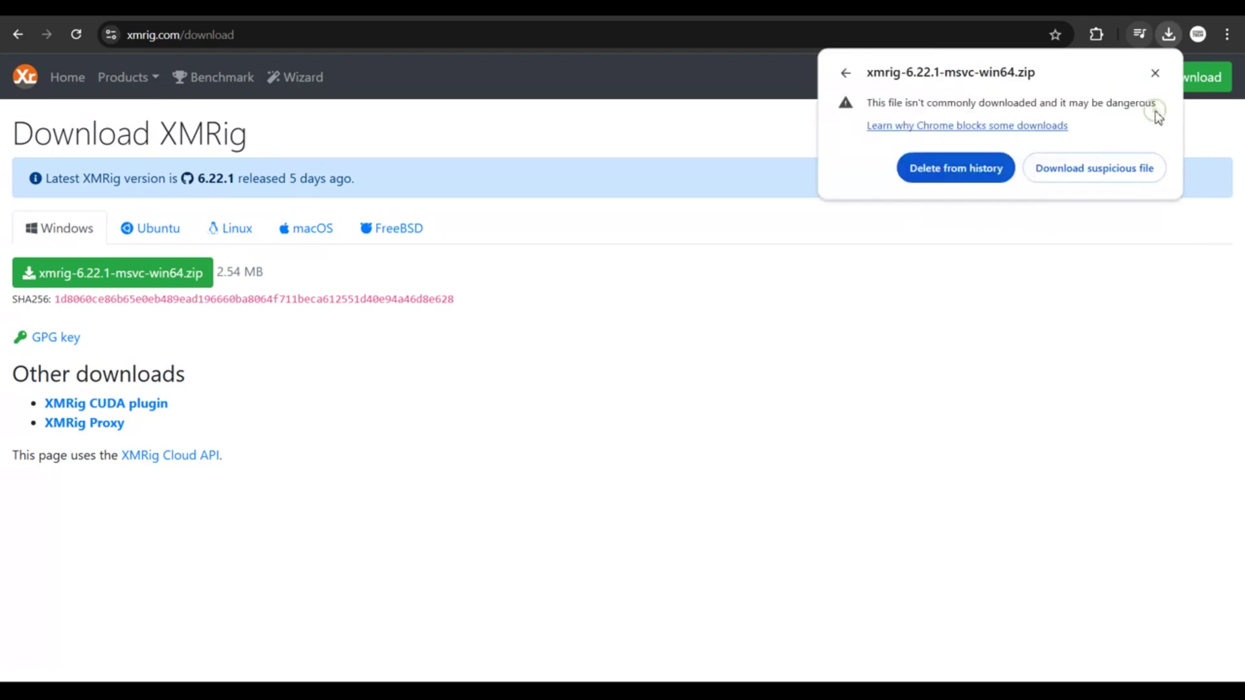
left_click(1089, 172)
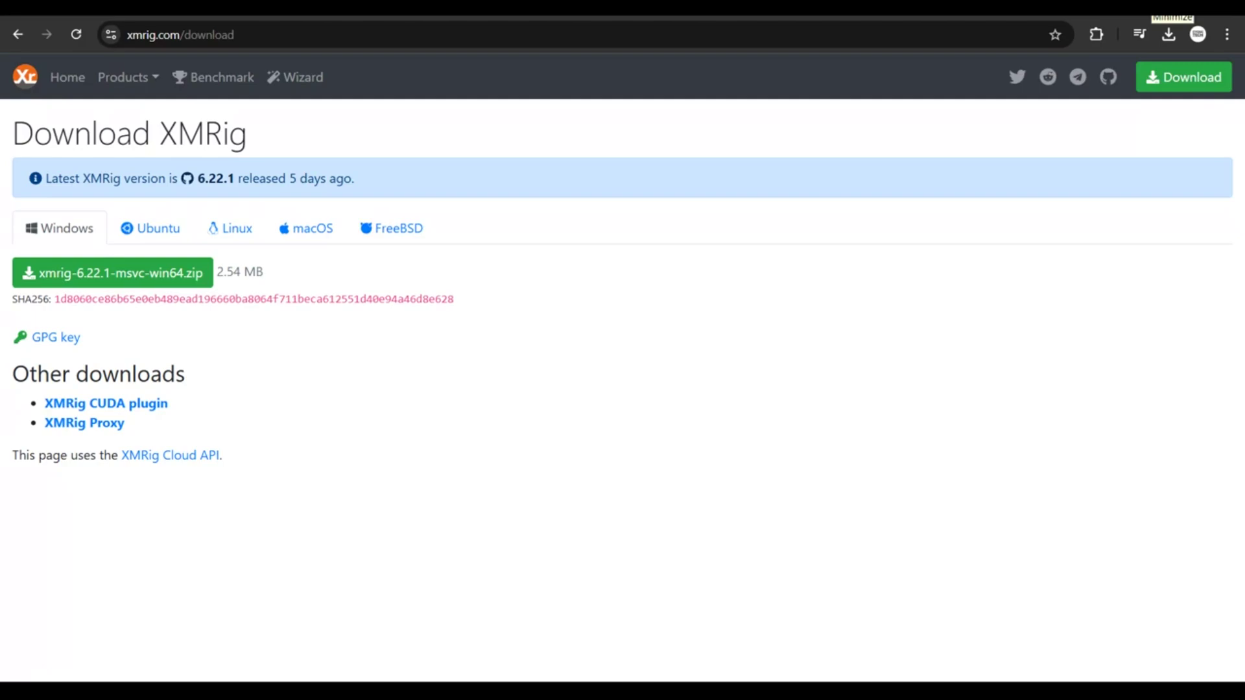
Step: Switch to the Downloads folder in File Explorer and open the xmrig-6.22.1-msvc-win64 archive
left_click(1163, 7)
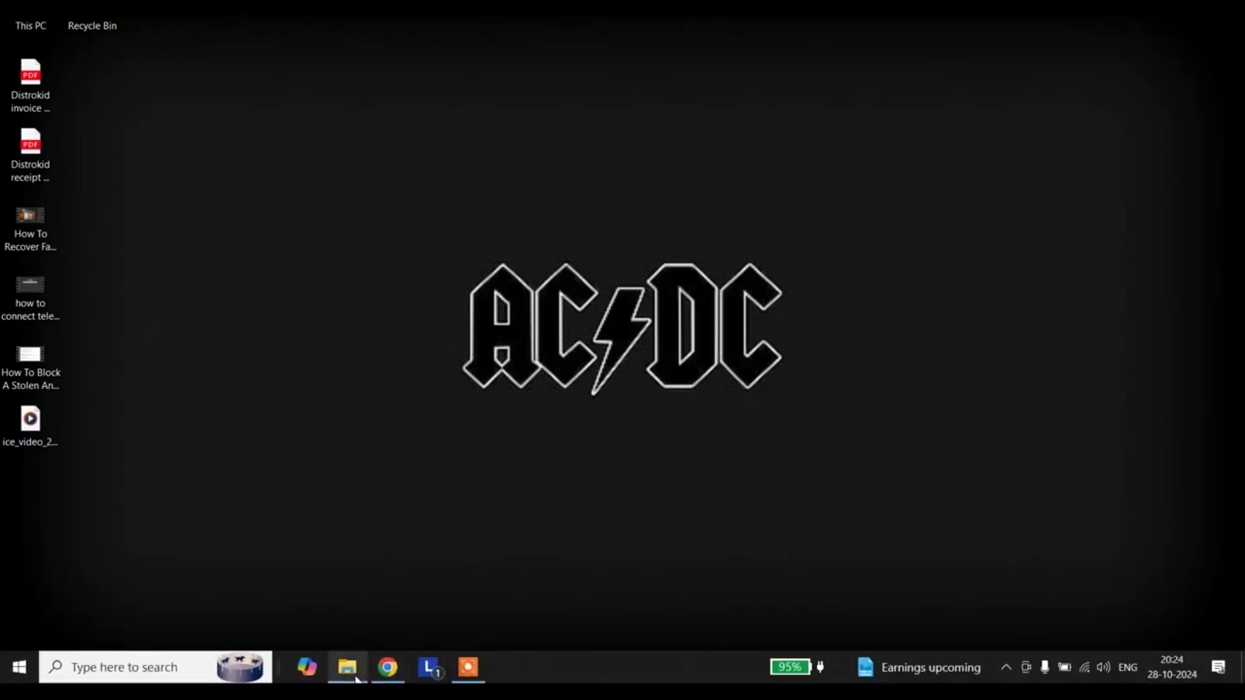
left_click(356, 676)
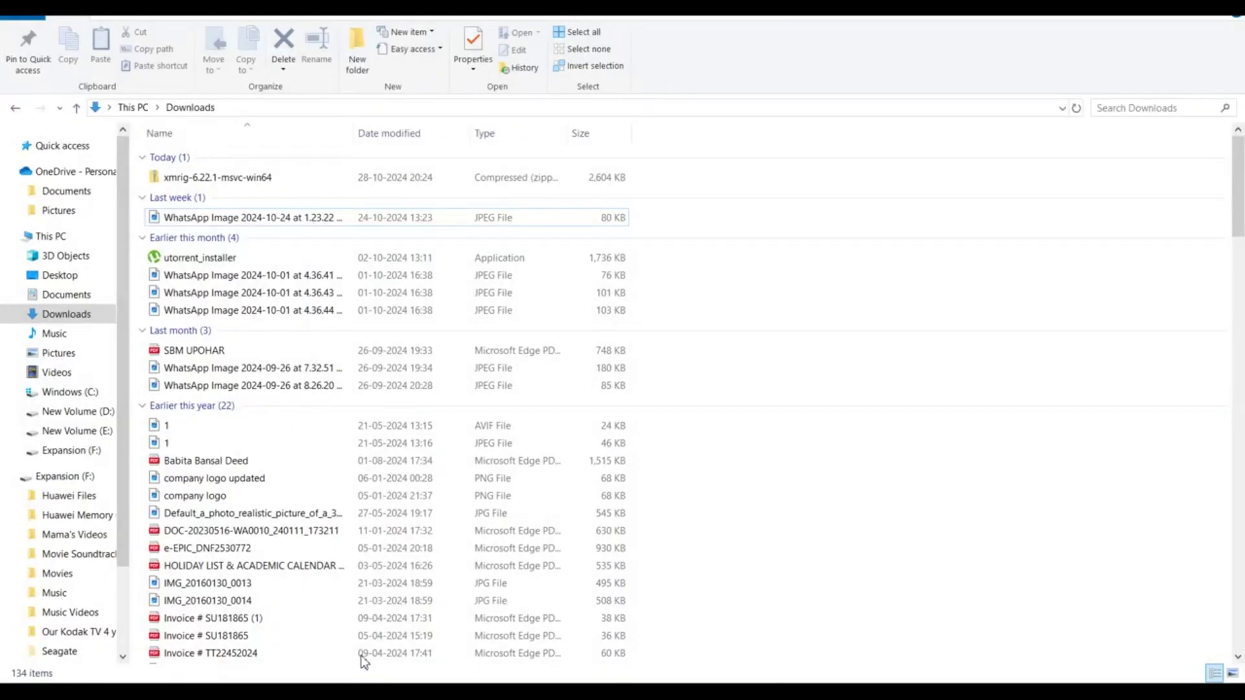
left_click(221, 180)
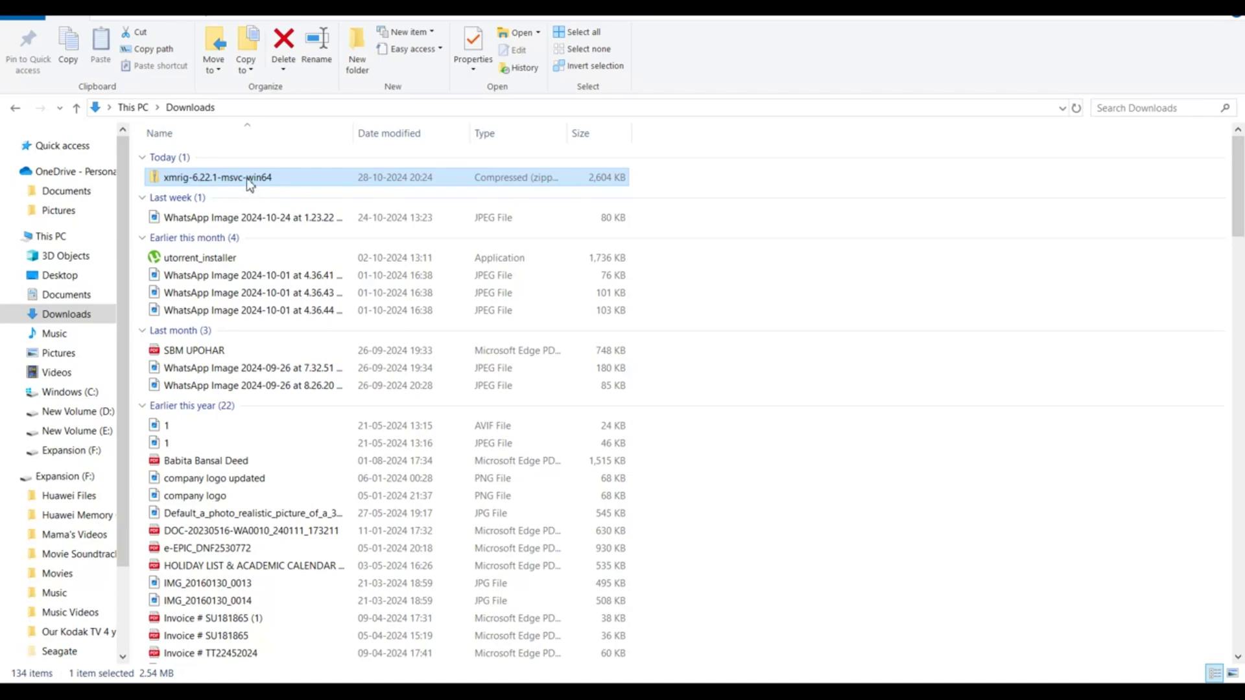
double_click(247, 178)
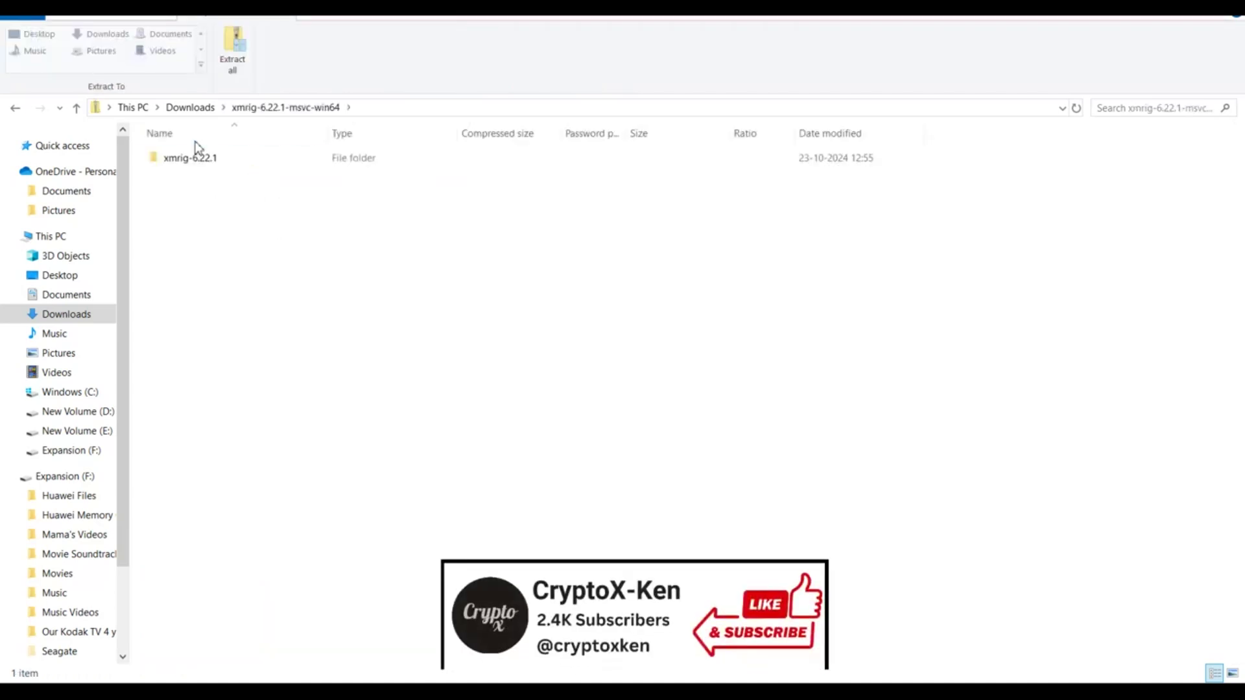
Step: Copy the xmrig-6.22.1 folder from the archive to the desktop and open the copy
left_click(211, 165)
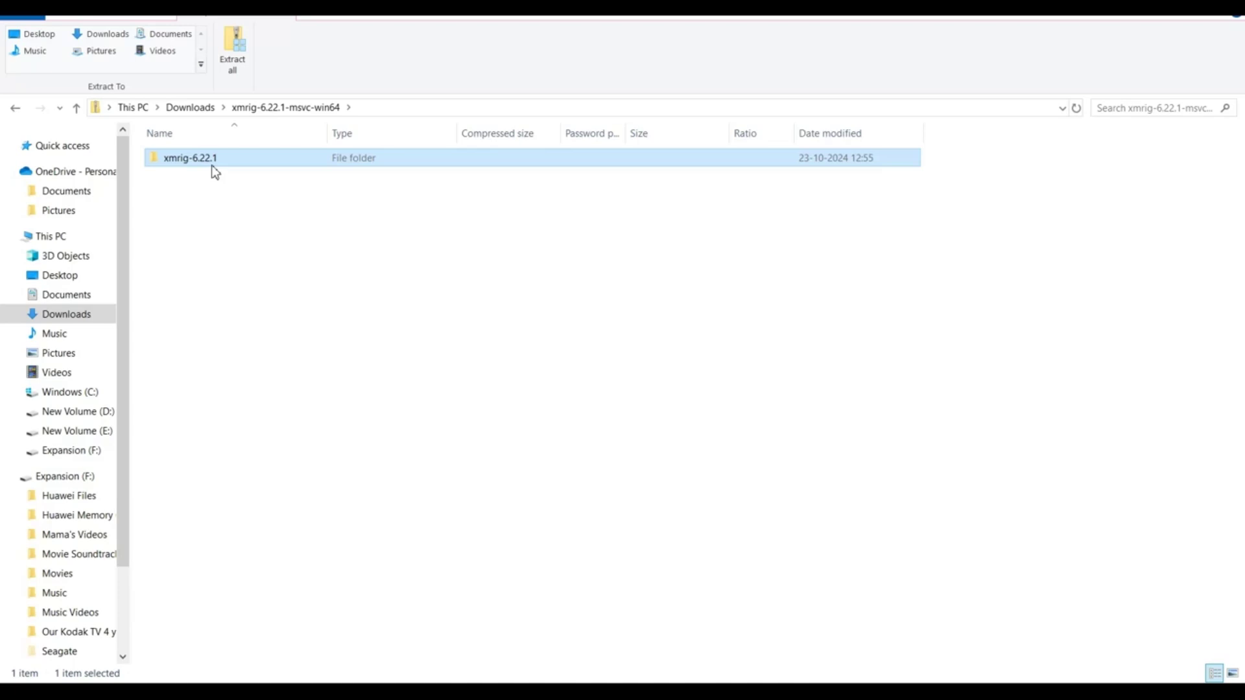
key("super+d")
left_click(295, 304)
key("ctrl+v")
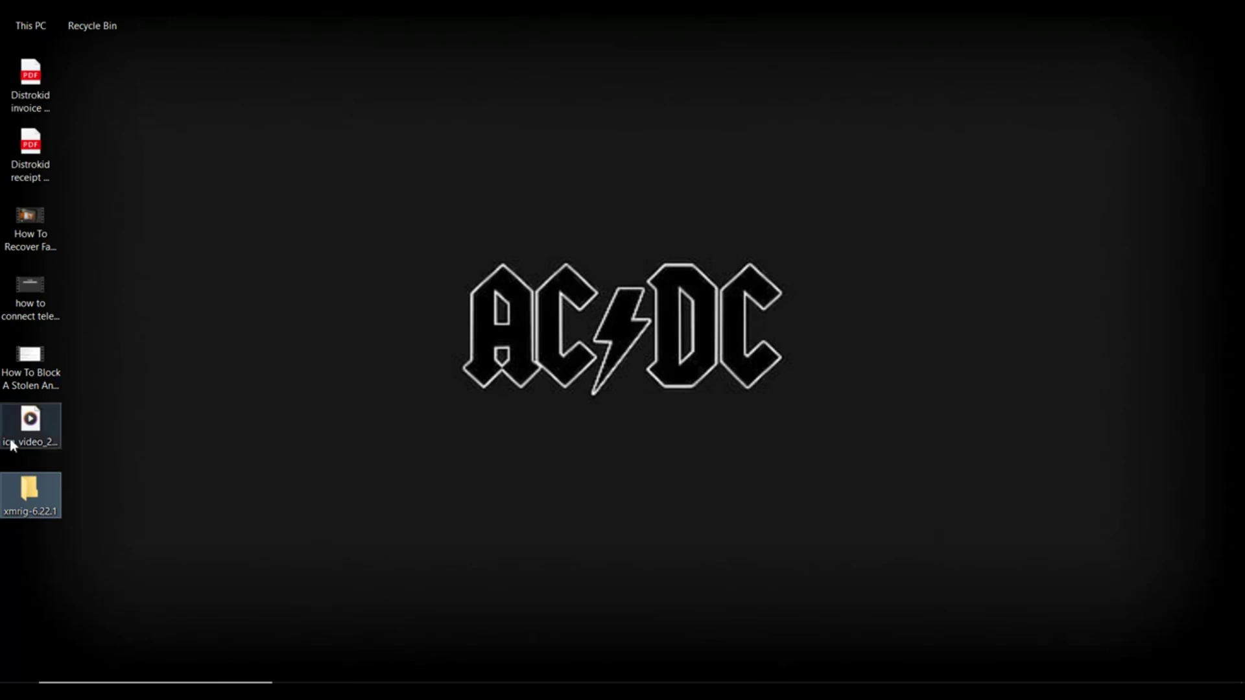
double_click(34, 506)
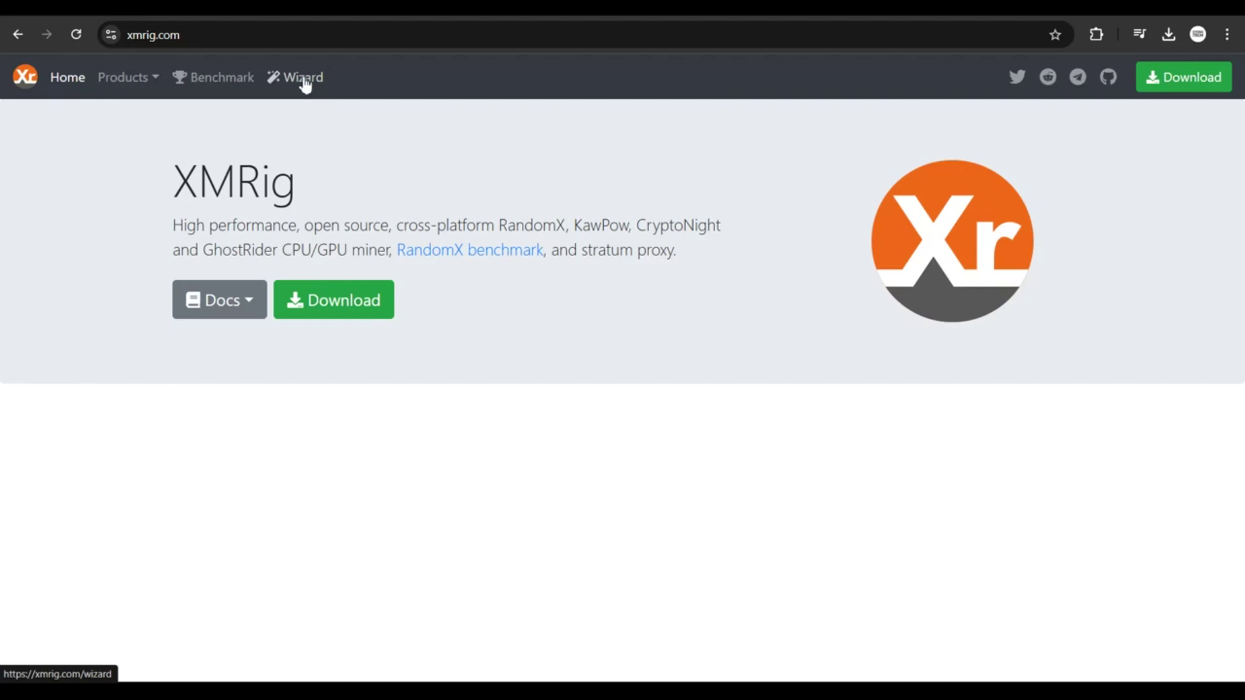
Step: Start a new configuration in the XMRig configuration wizard and choose nanopool.org as the pool to add
left_click(305, 79)
left_click(89, 251)
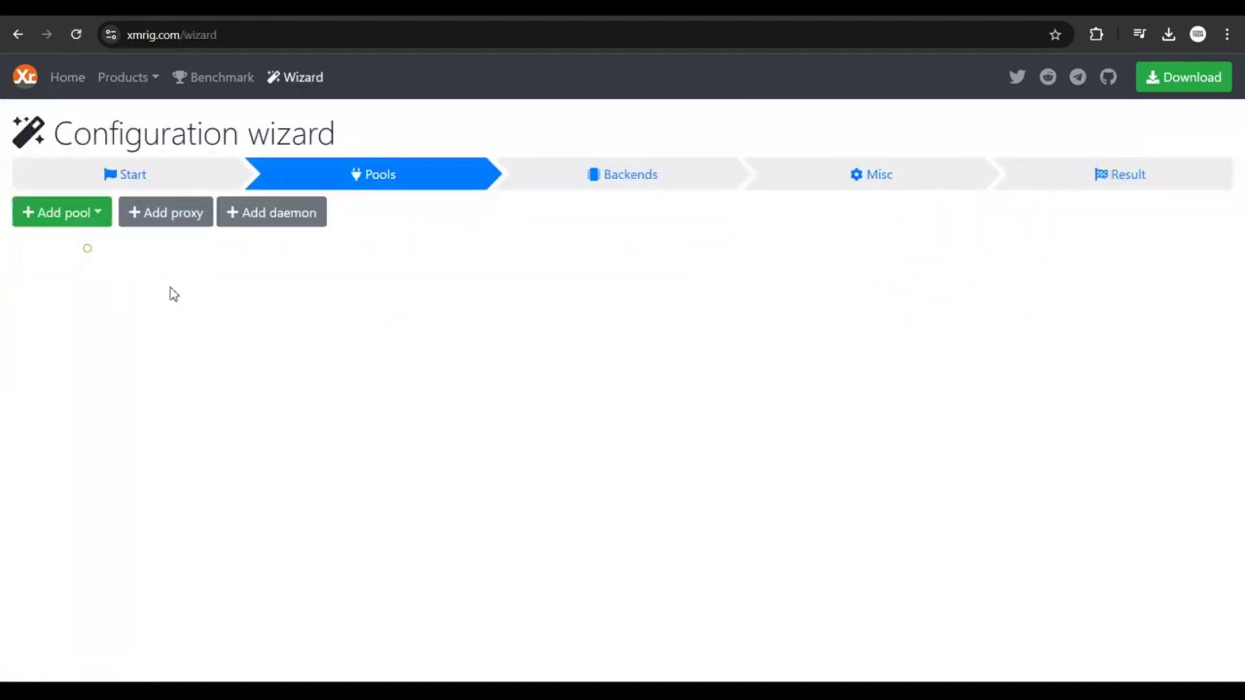
left_click(92, 215)
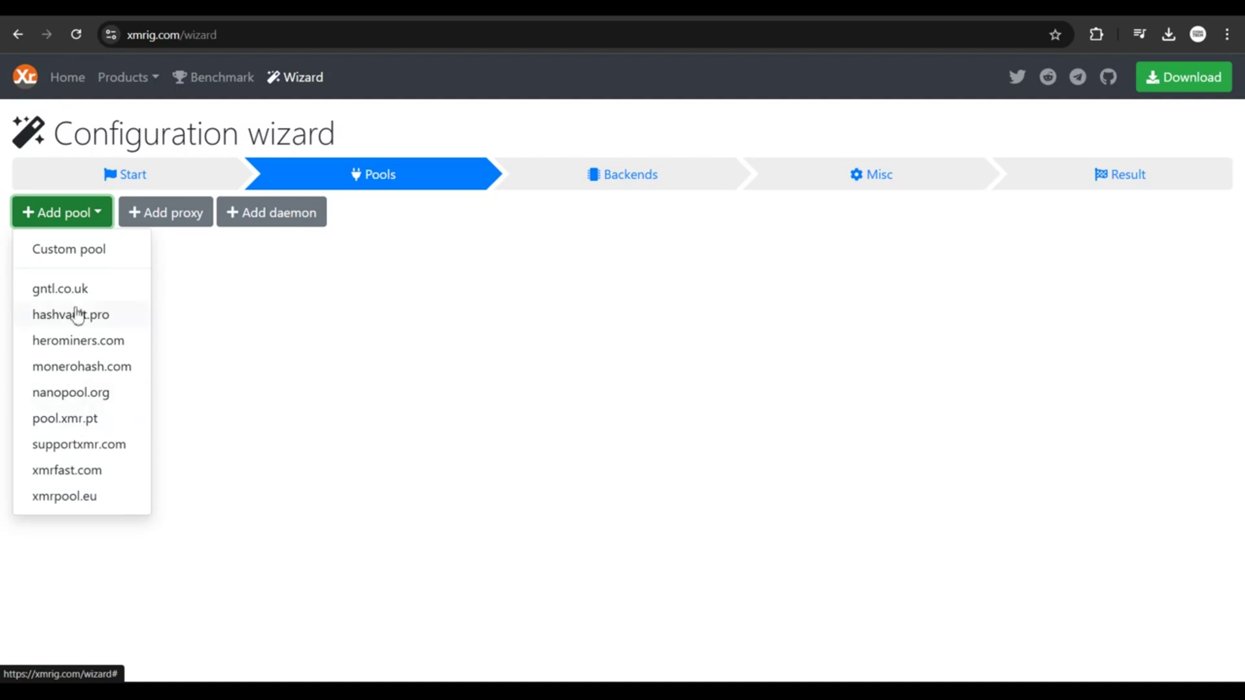
left_click(78, 392)
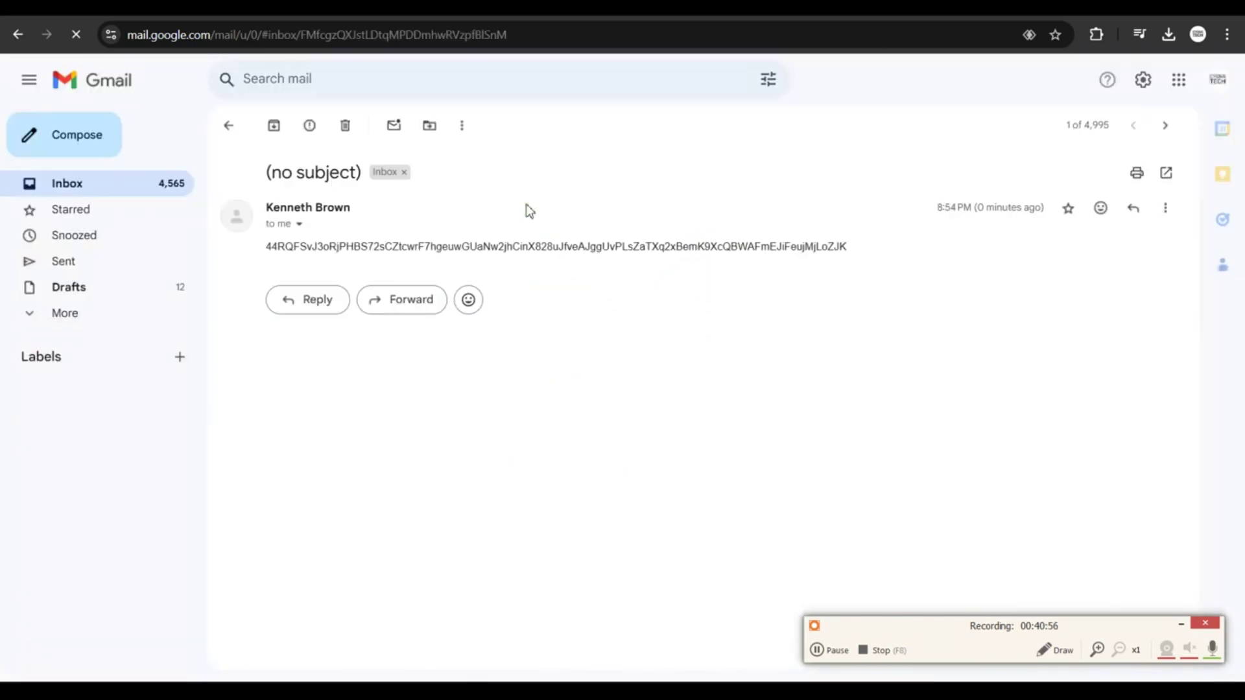
Step: Copy the wallet address from the Gmail message and paste it as the nanopool.org pool's wallet address
double_click(486, 245)
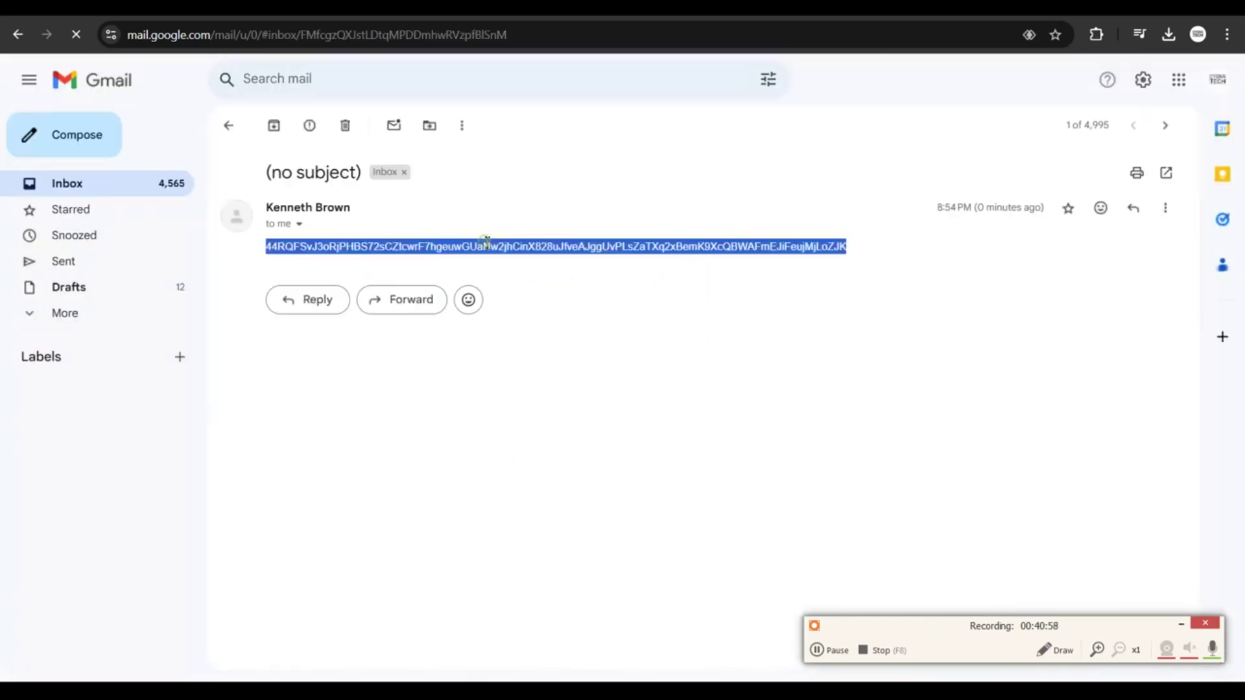
key("alt+Tab")
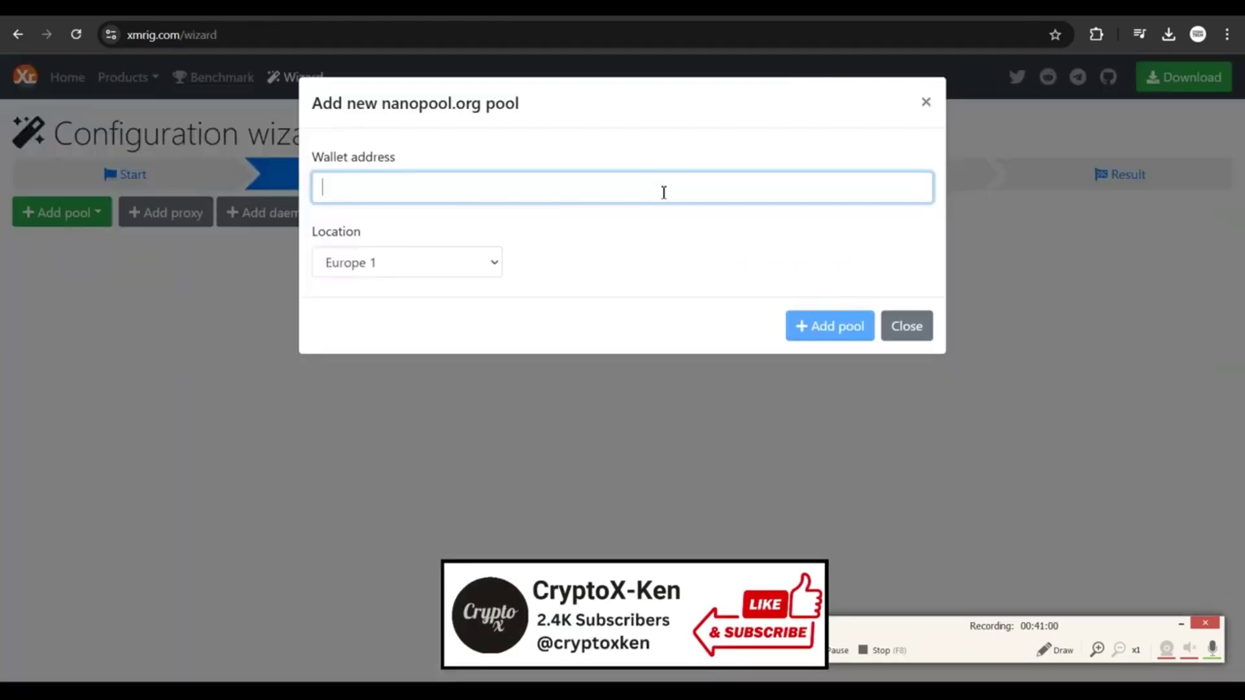
key("ctrl+v")
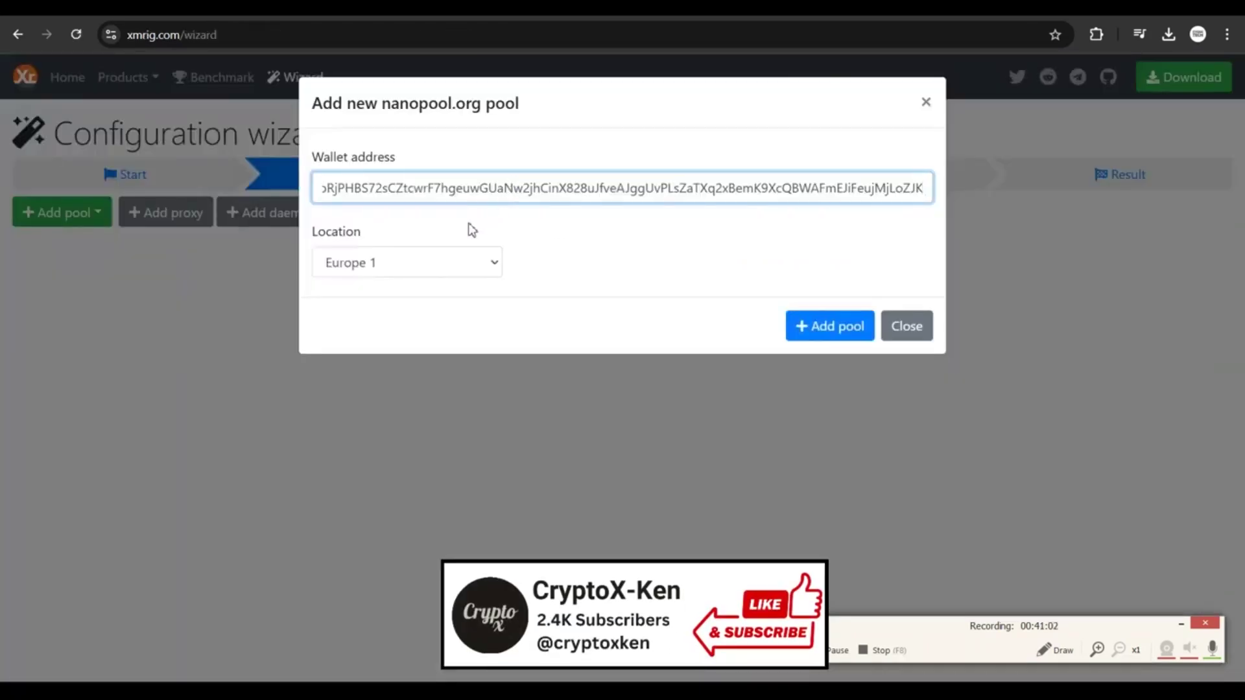
left_click(485, 317)
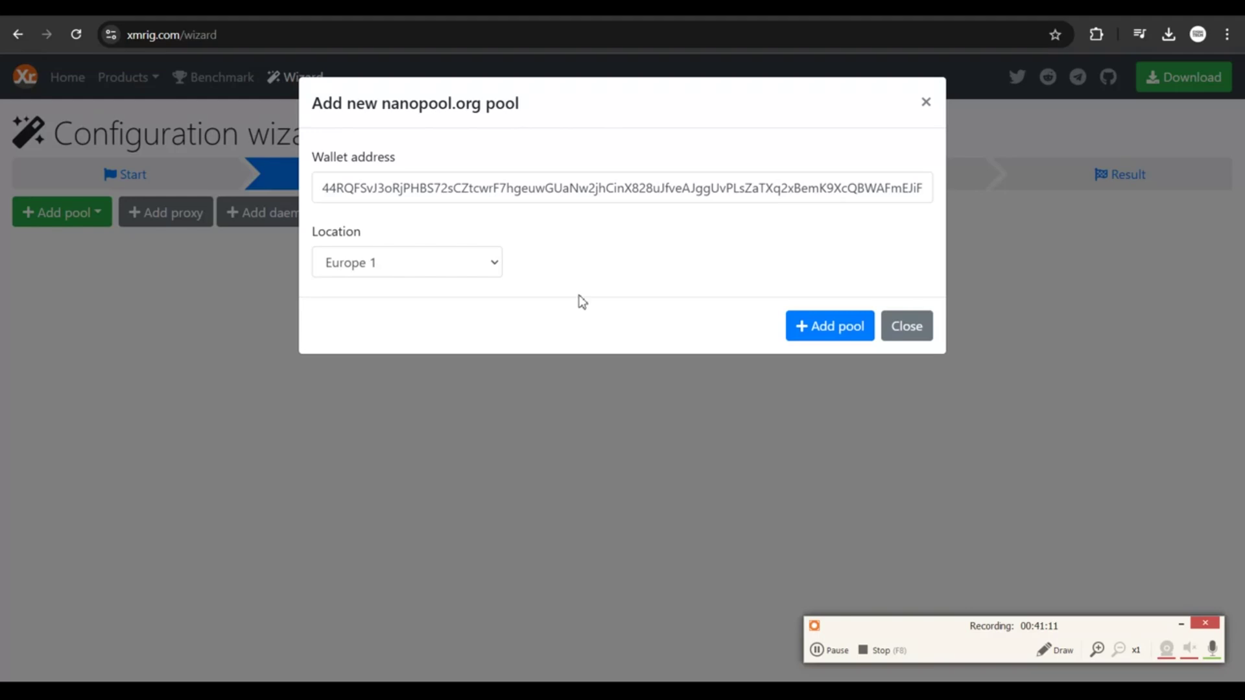
Step: Set the nanopool.org pool's location to Asia and add the pool to the configuration
left_click(363, 262)
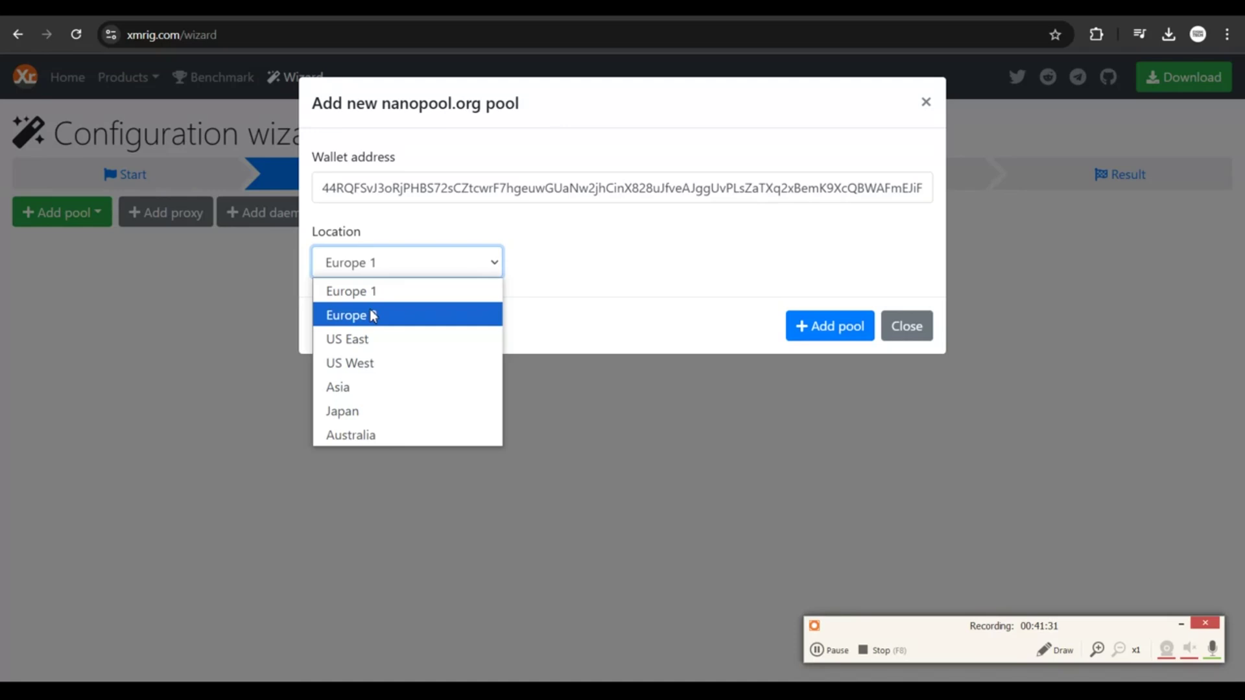
left_click(362, 388)
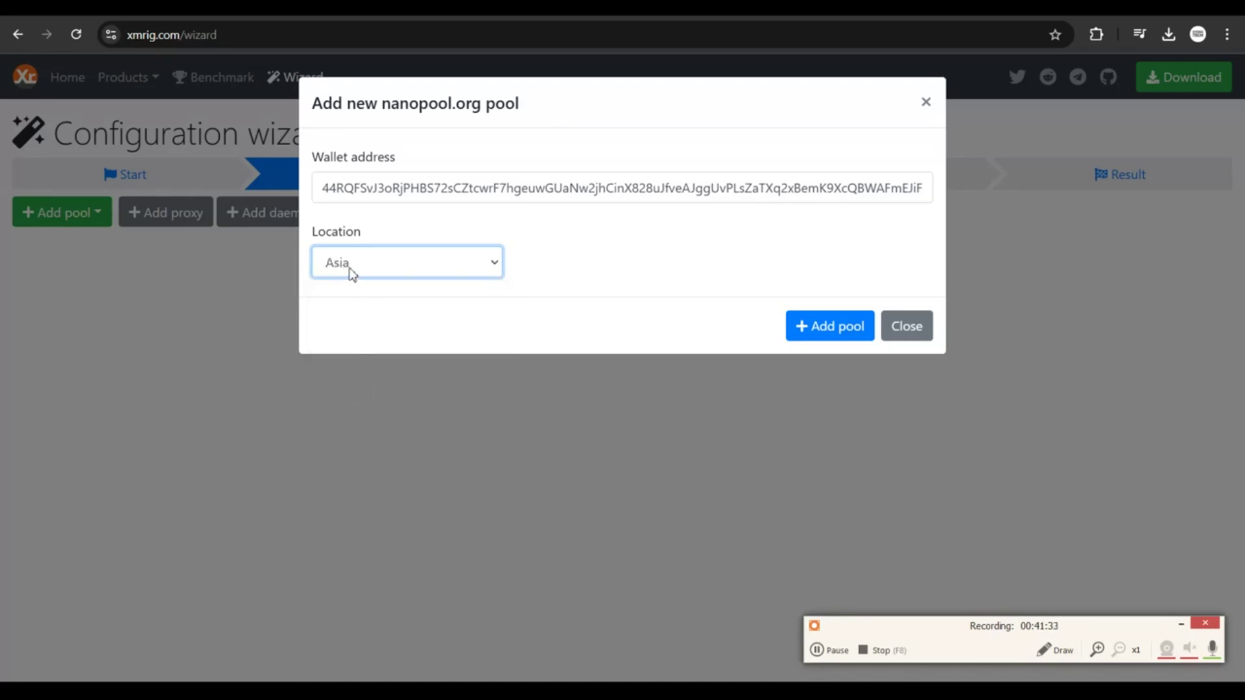
left_click(813, 331)
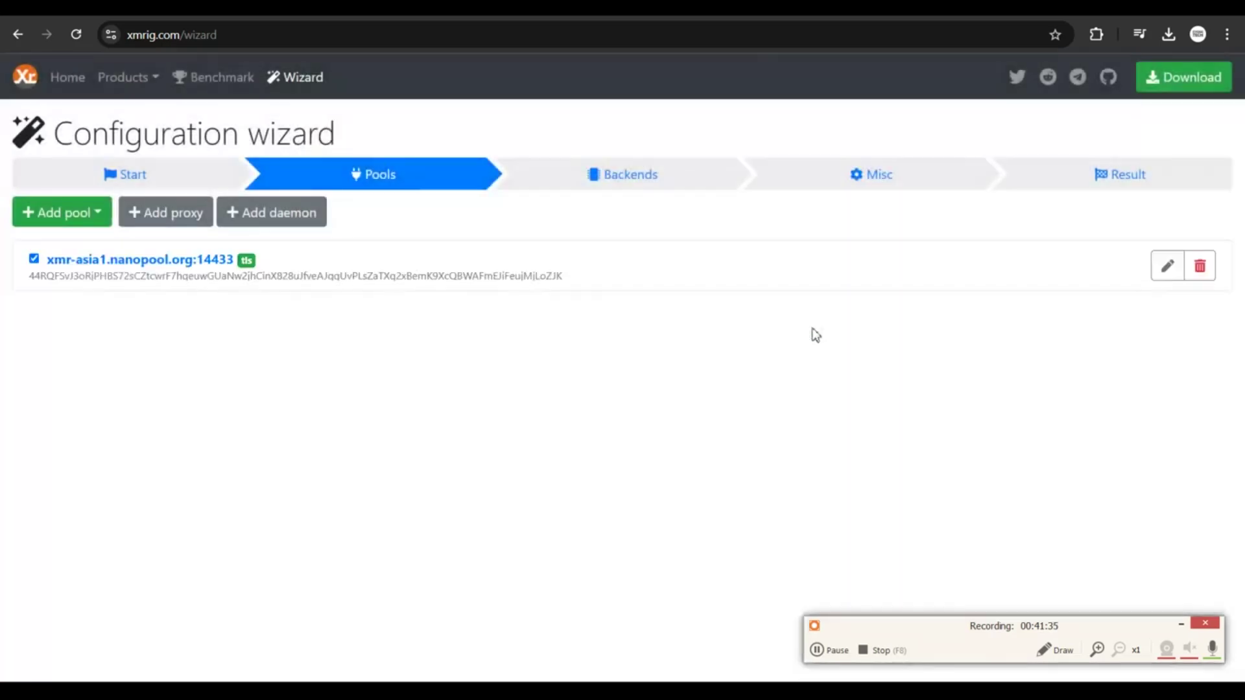
Step: In the backend settings, toggle CPU mining off and on and CUDA on and off, keeping only CPU enabled
left_click(595, 188)
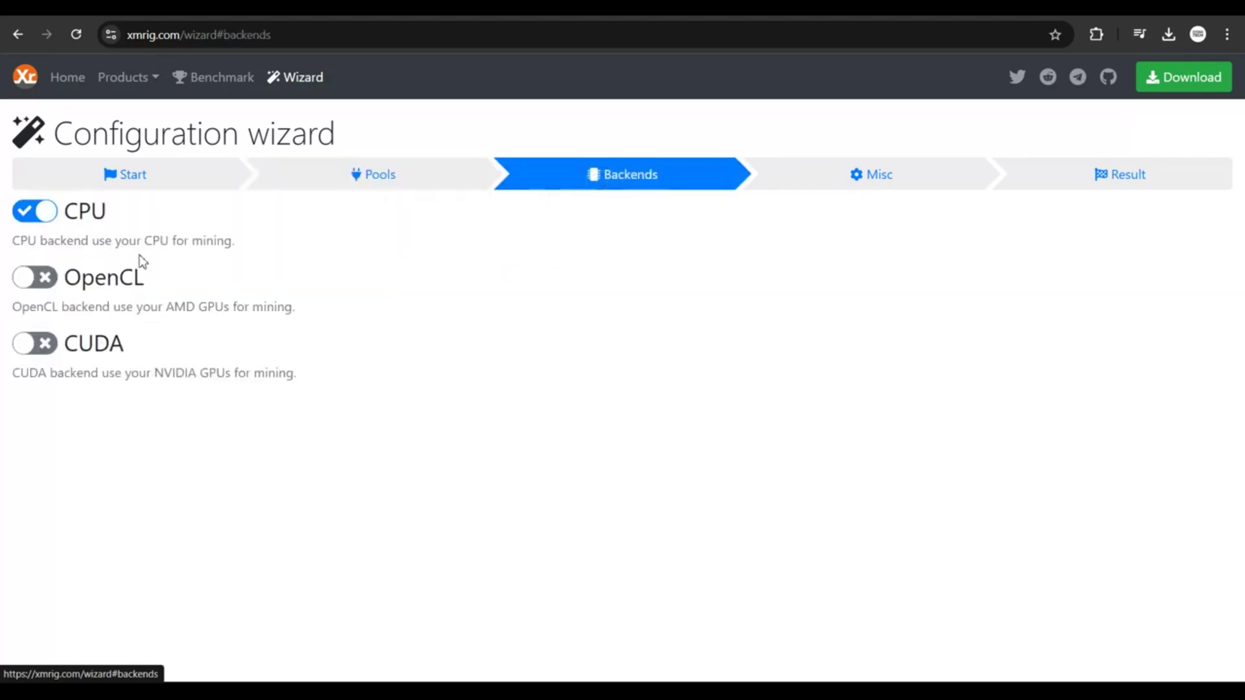
left_click(37, 221)
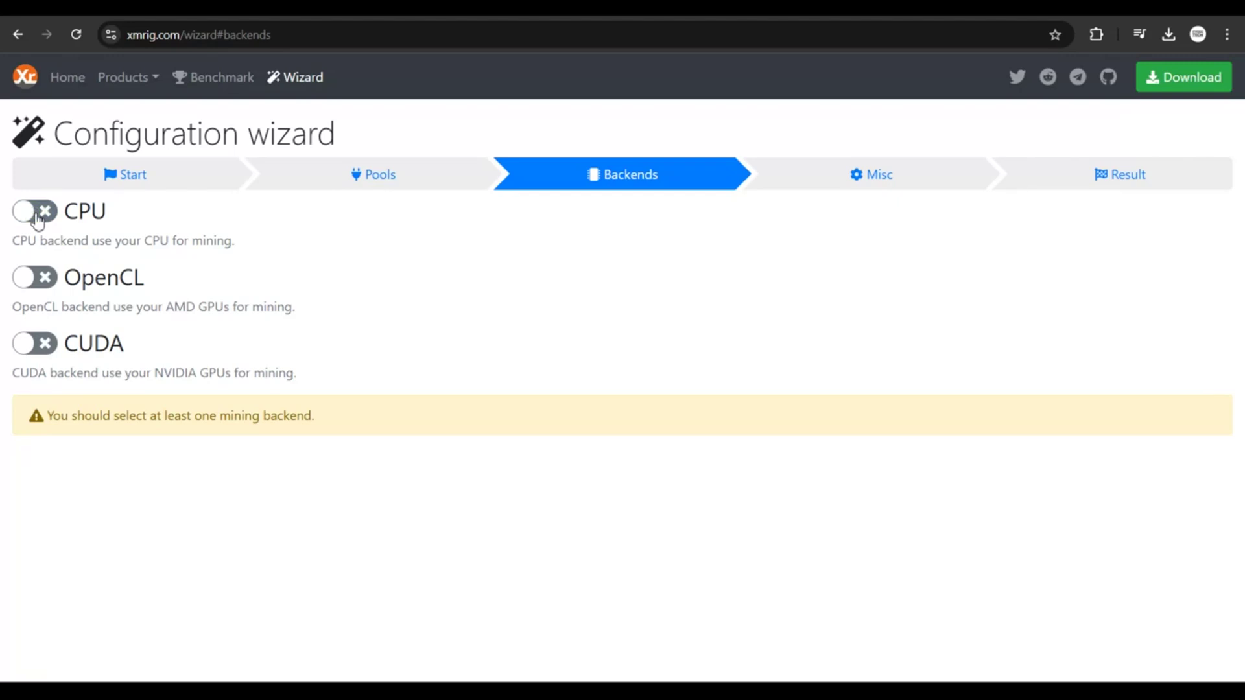
left_click(37, 221)
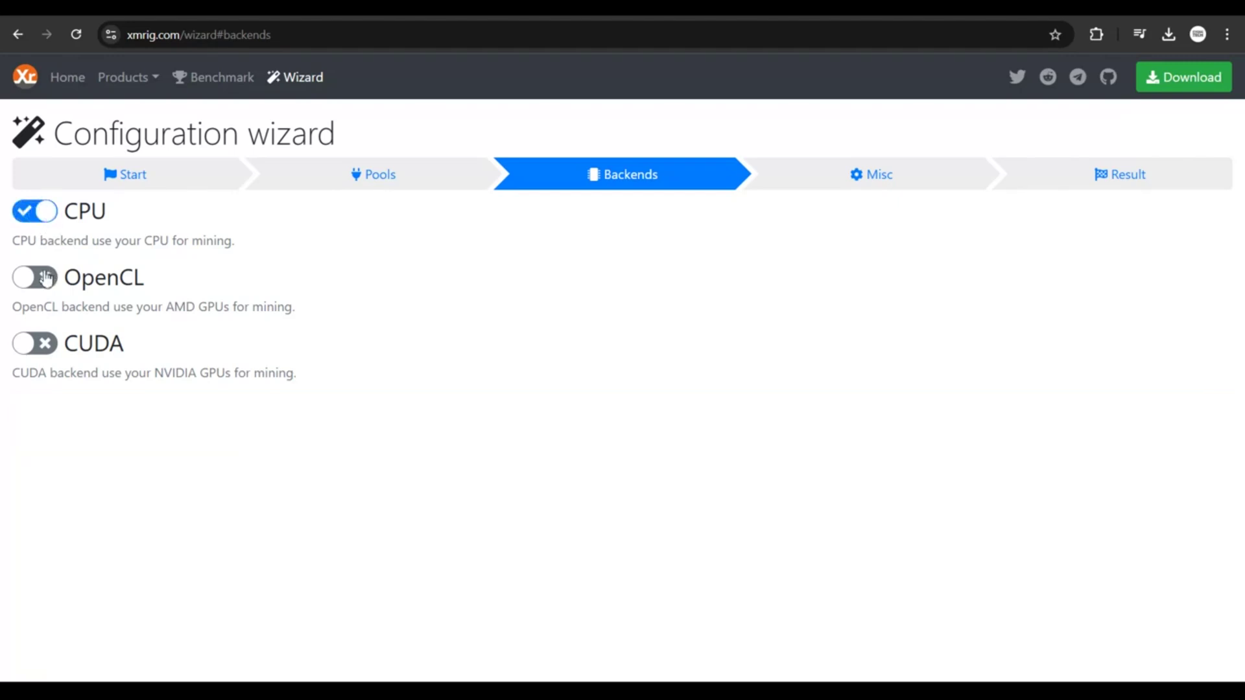
left_click(40, 350)
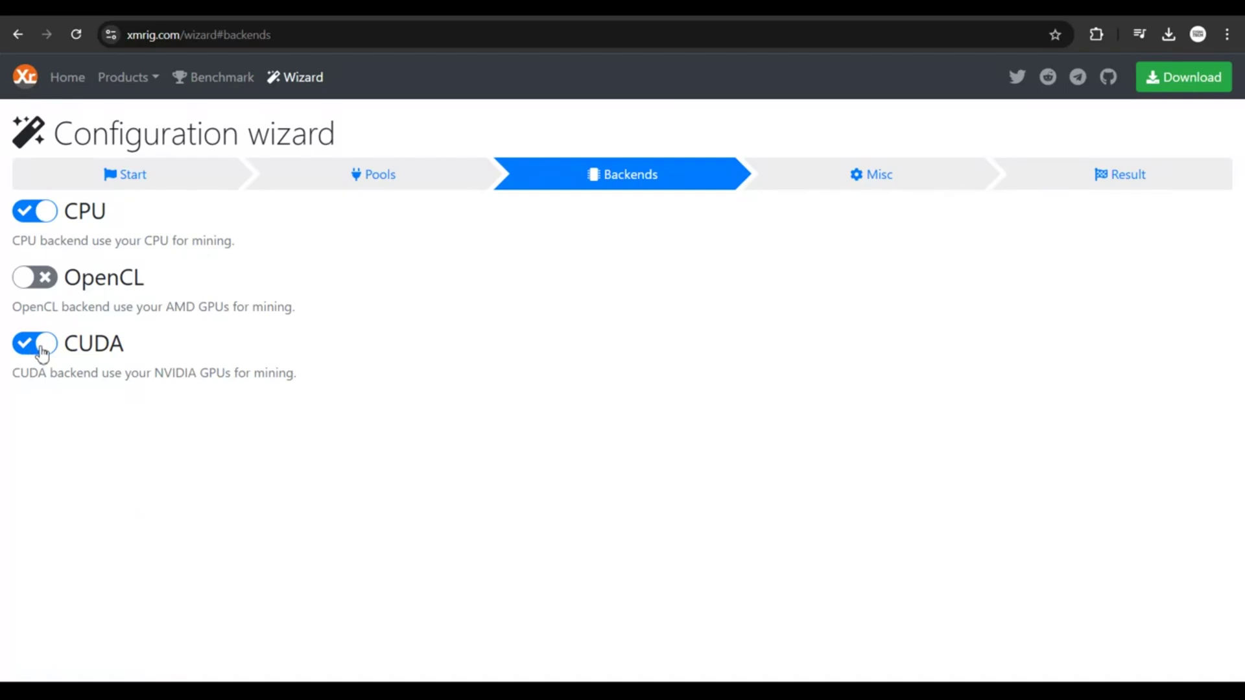
left_click(42, 352)
Step: In the miscellaneous settings, raise the donation level and return it to 1%, then display the generated configuration
left_click(868, 173)
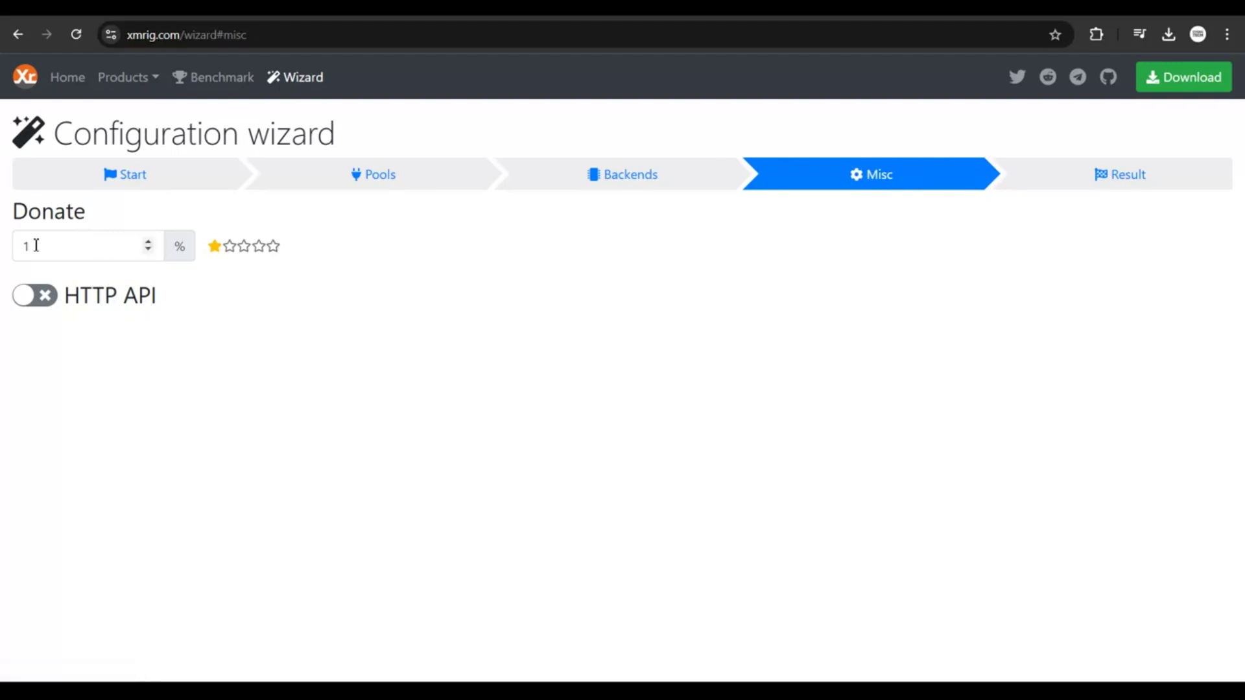
left_click(149, 250)
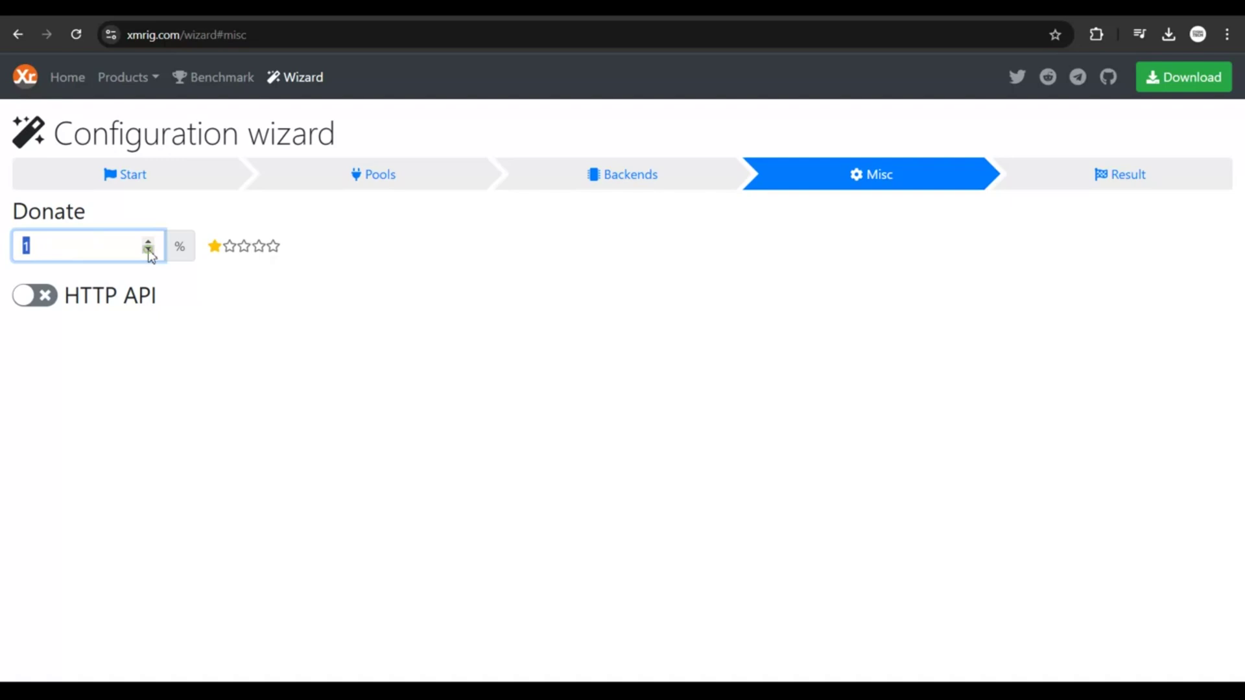
left_click(148, 242)
left_click(148, 242)
left_click(149, 242)
left_click(149, 241)
left_click(149, 250)
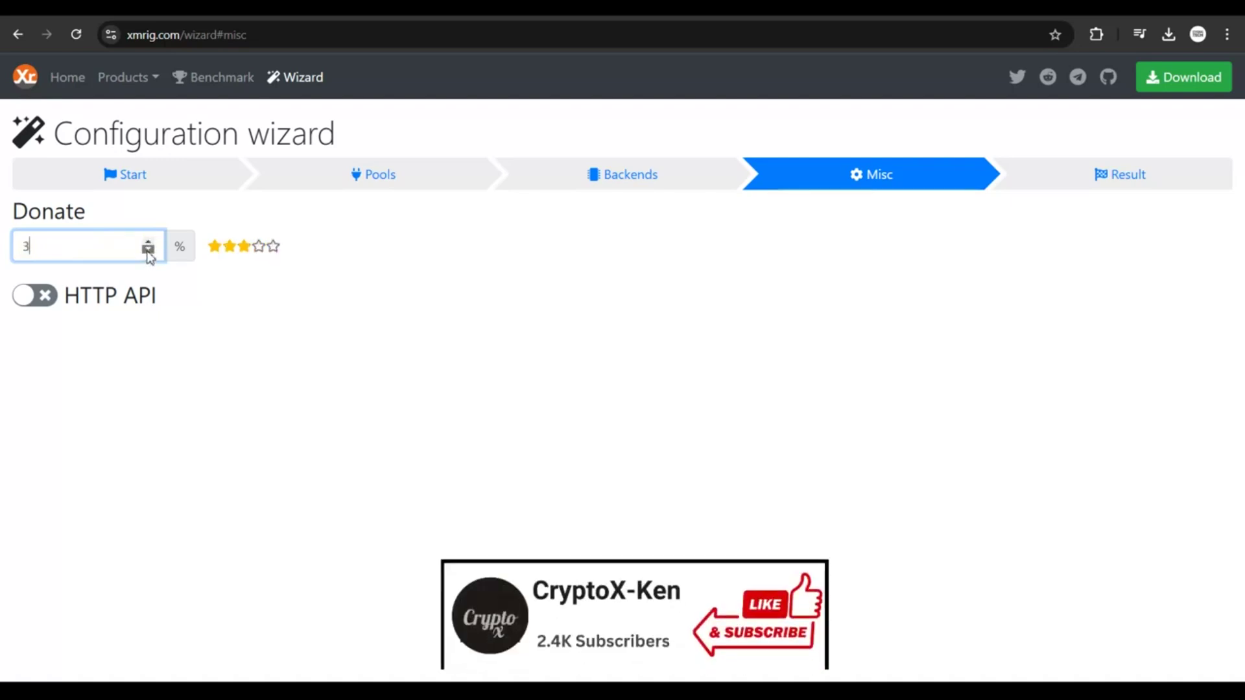
left_click(148, 250)
left_click(149, 249)
left_click(148, 250)
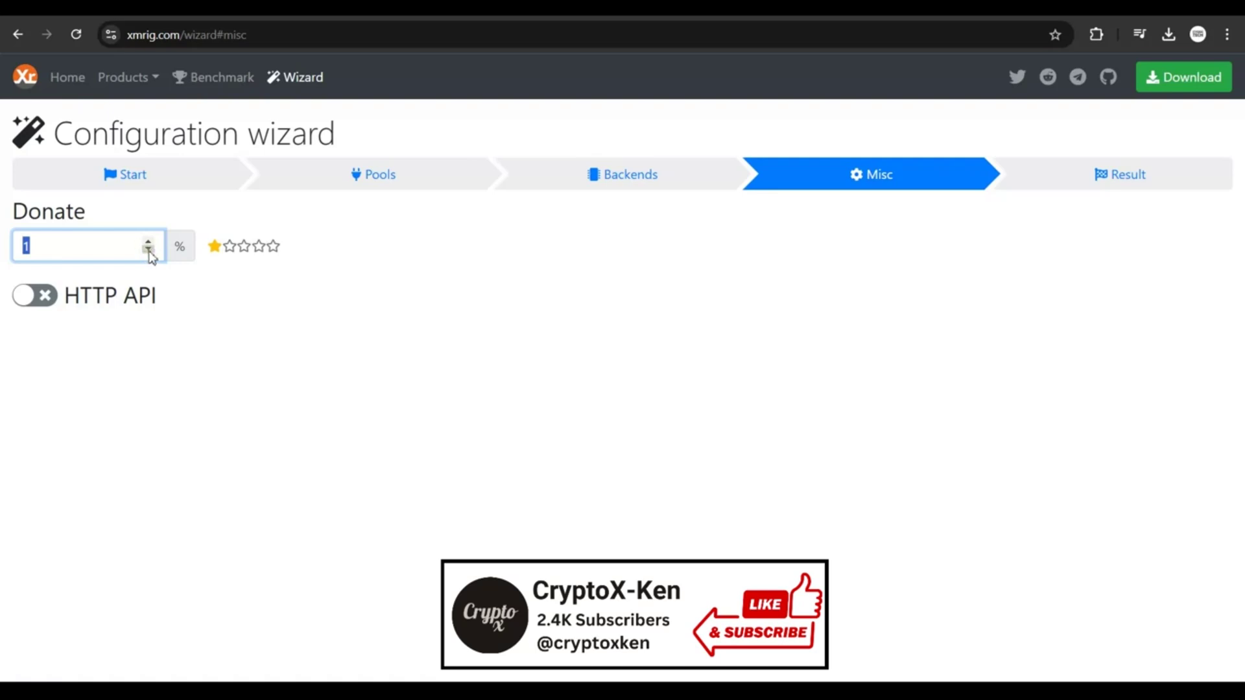
left_click(1089, 177)
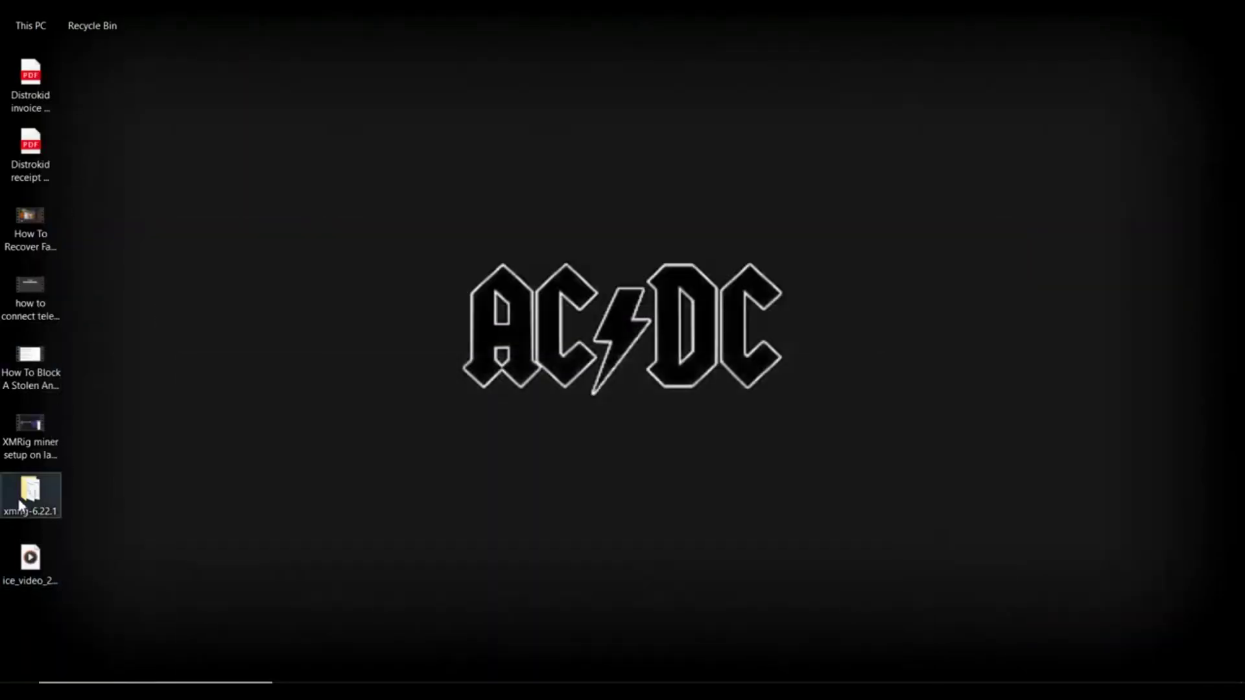
Step: Open the xmrig-6.22.1 folder, then load its config.json from disk into JSON Editor Online
double_click(19, 506)
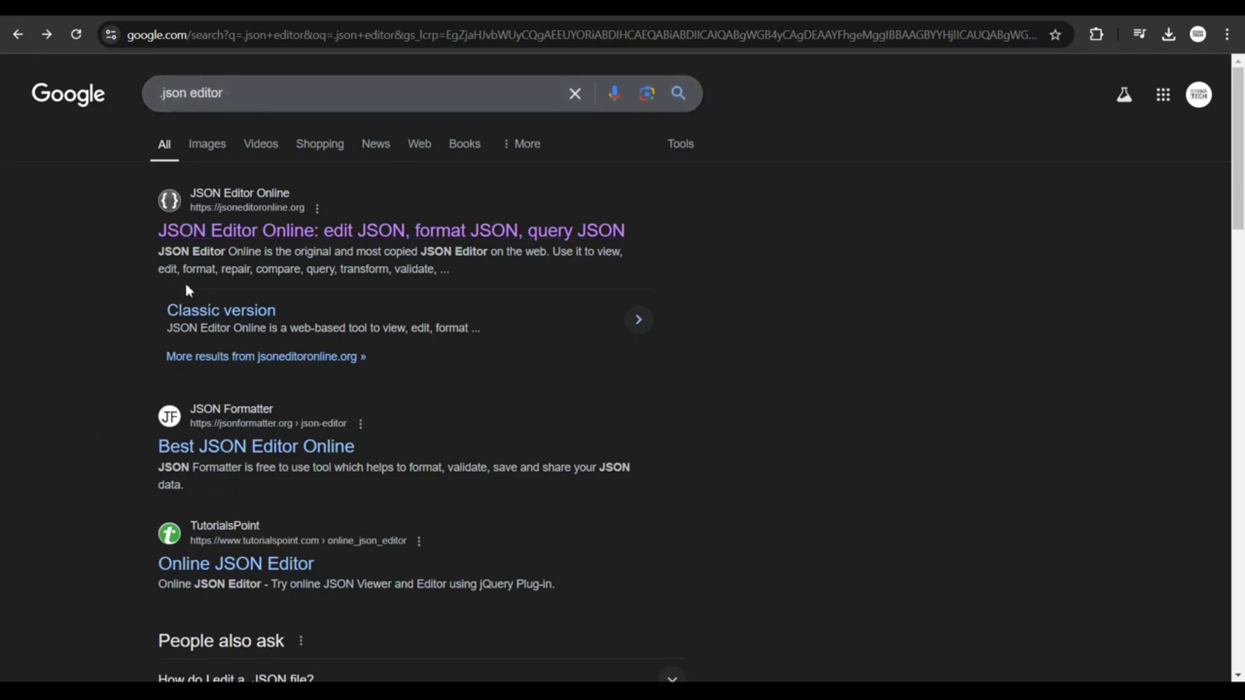
left_click(276, 234)
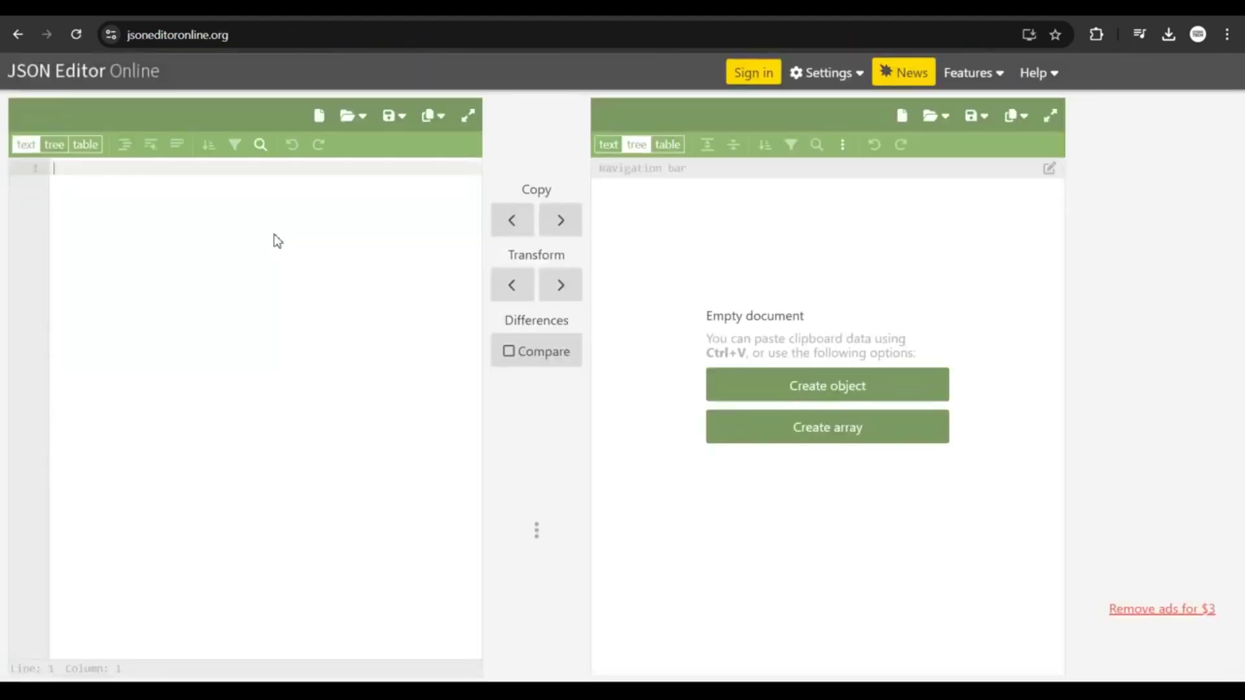
left_click(356, 120)
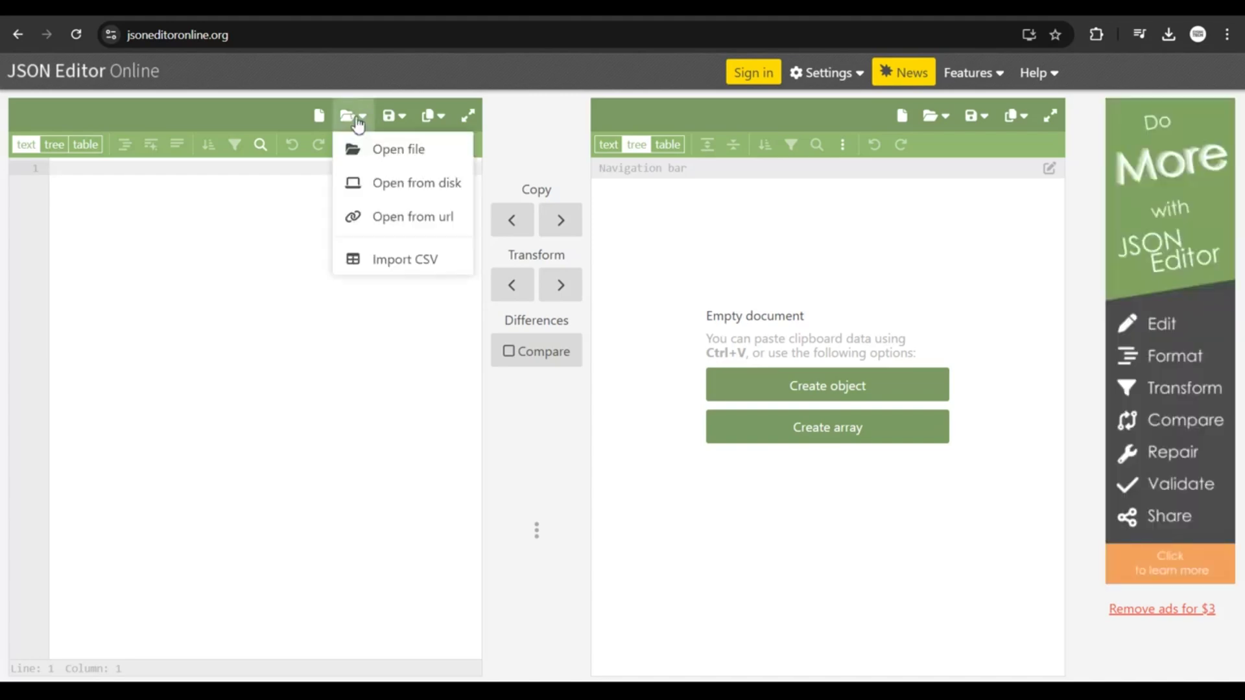
left_click(408, 182)
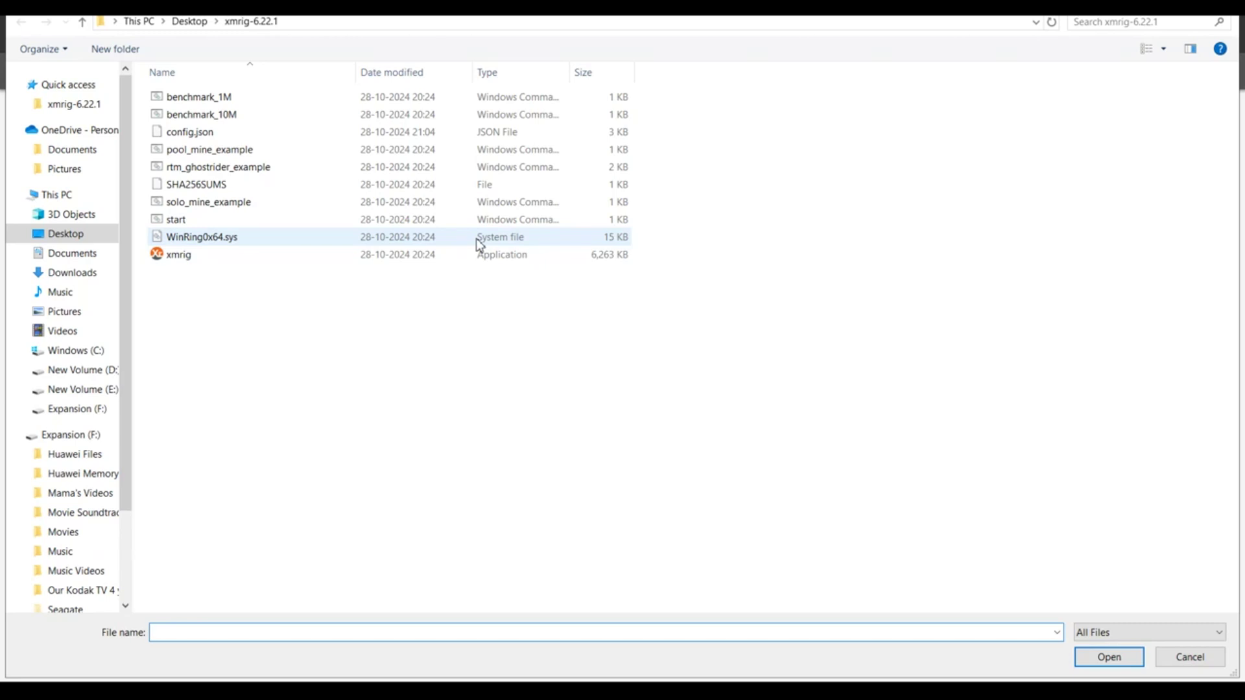
double_click(188, 133)
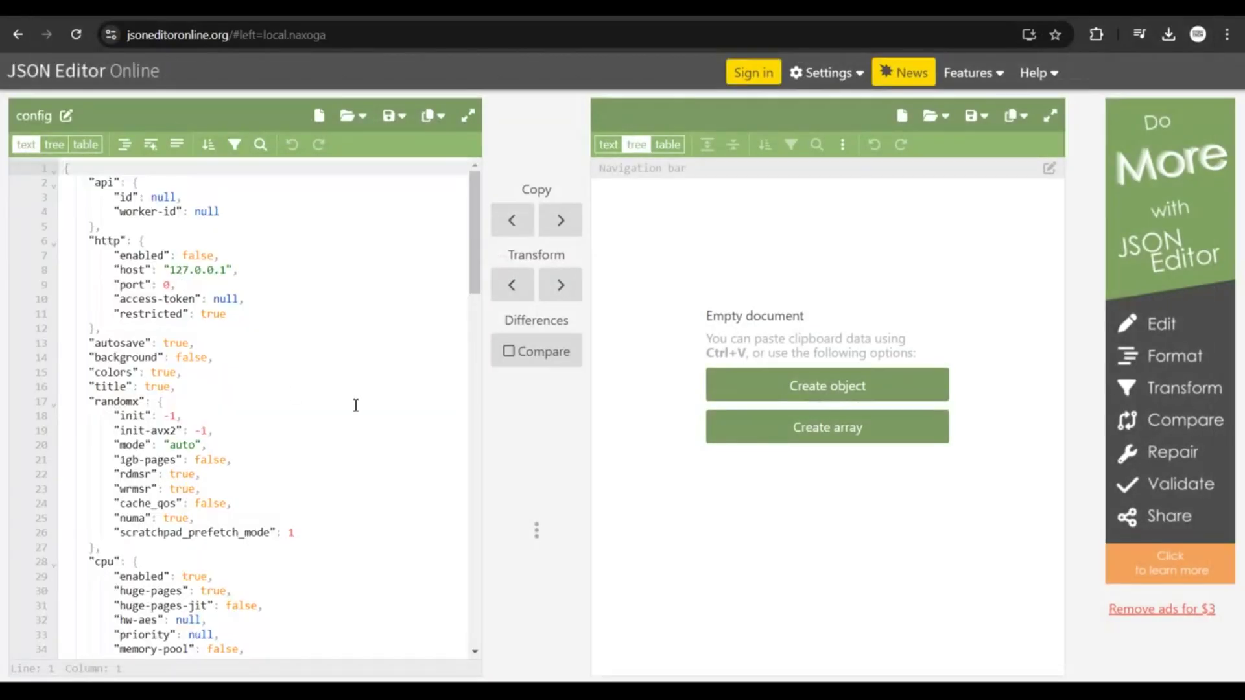
Step: Replace the entire config document with the configuration copied from the XMRig wizard and save it to disk as config
scroll(355, 404, "down", 20)
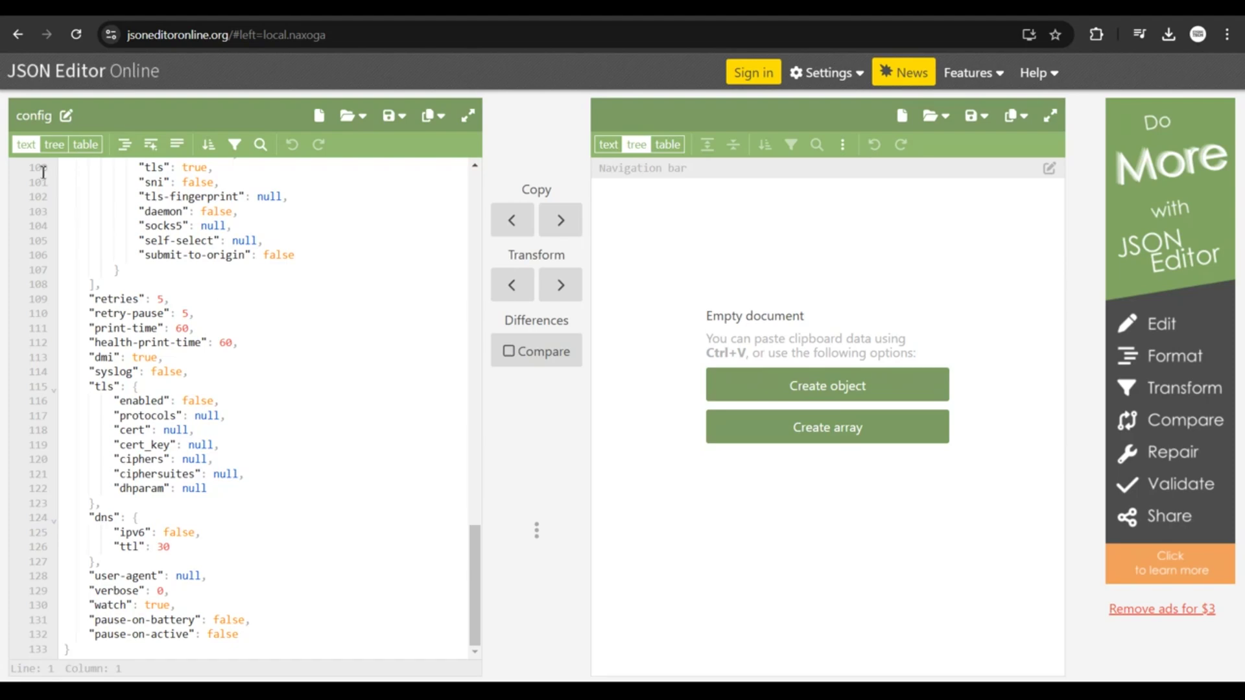
left_click(114, 196)
left_click(361, 240)
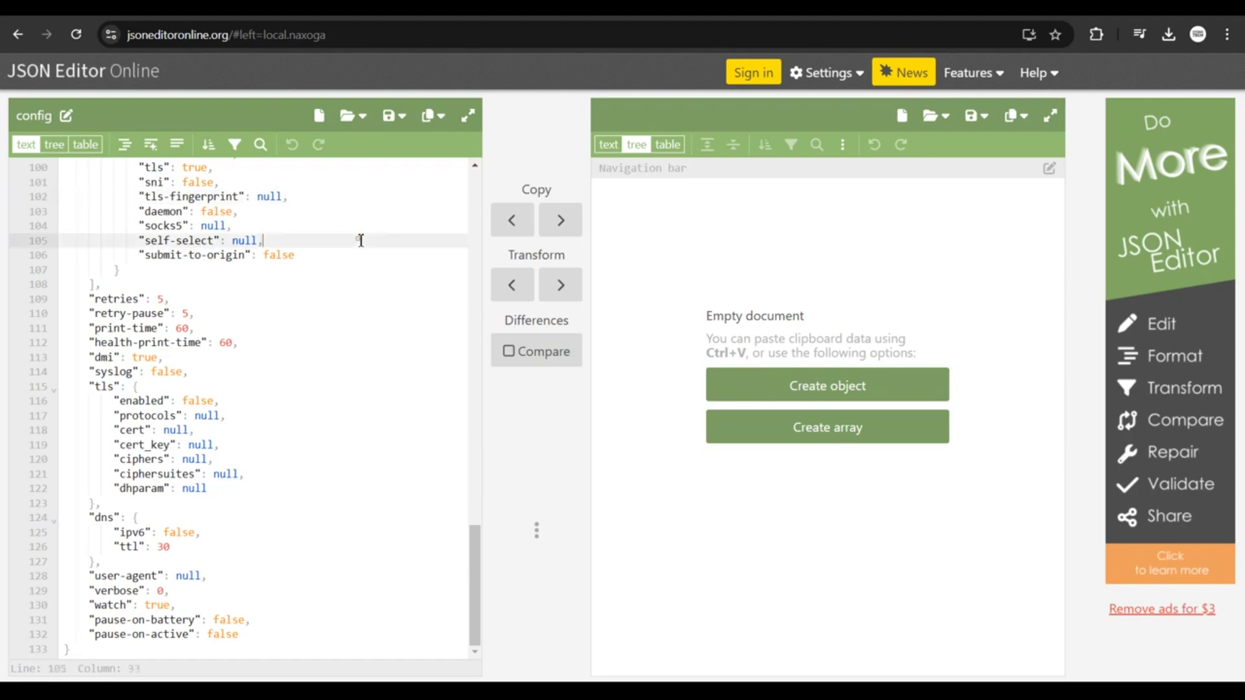
left_click(336, 225)
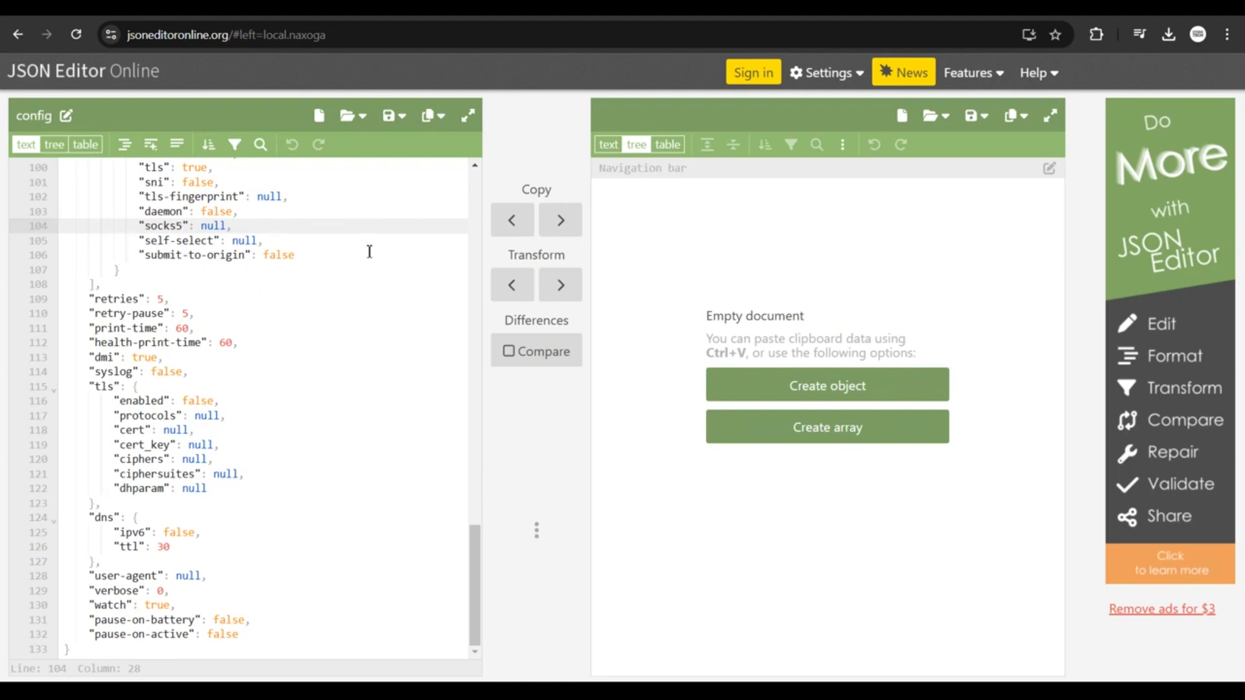
key("ctrl+a")
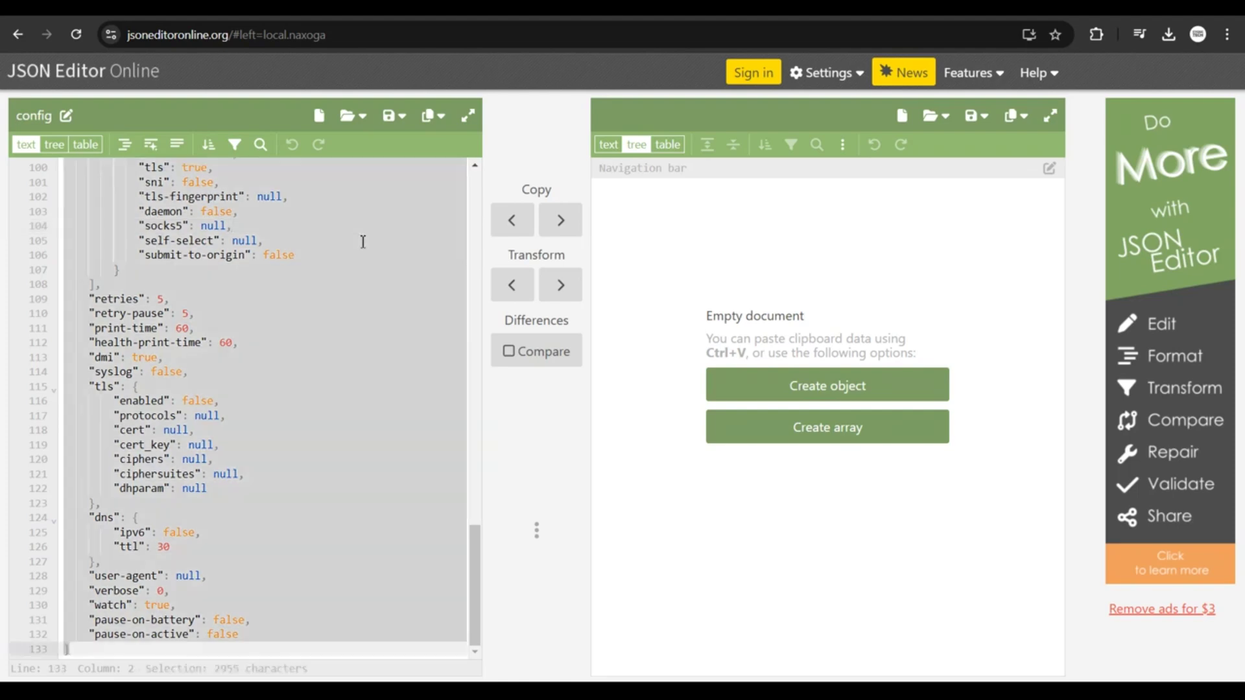
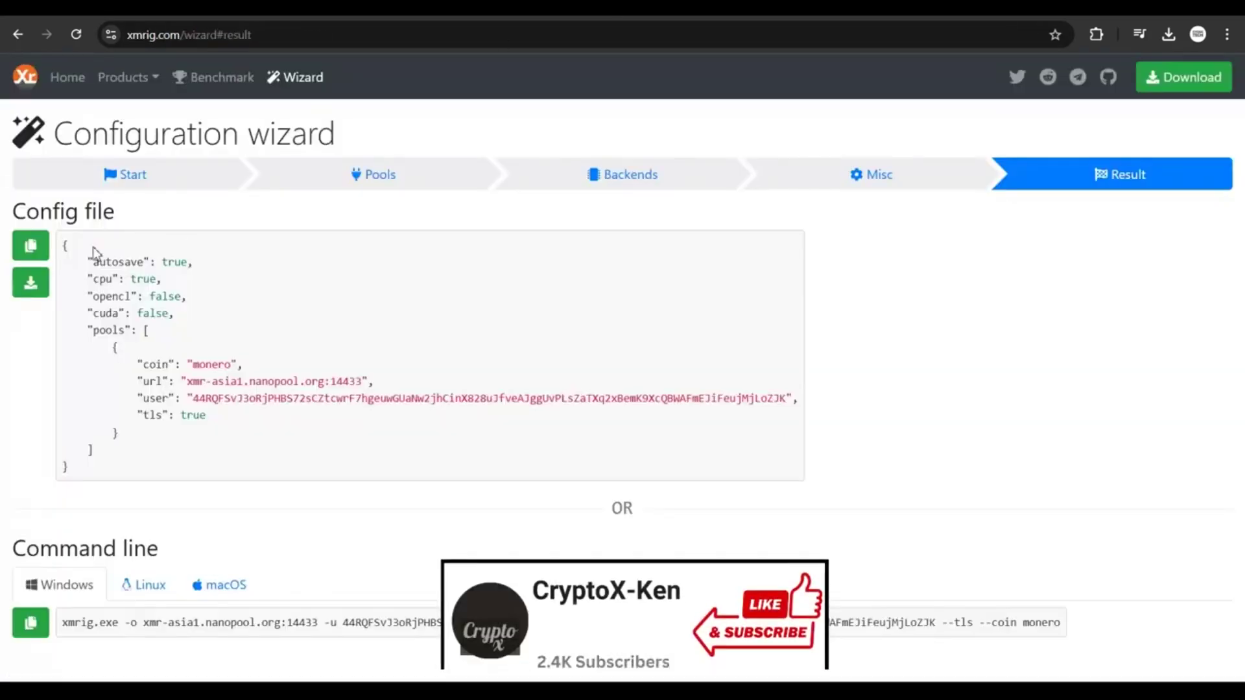
left_click(30, 247)
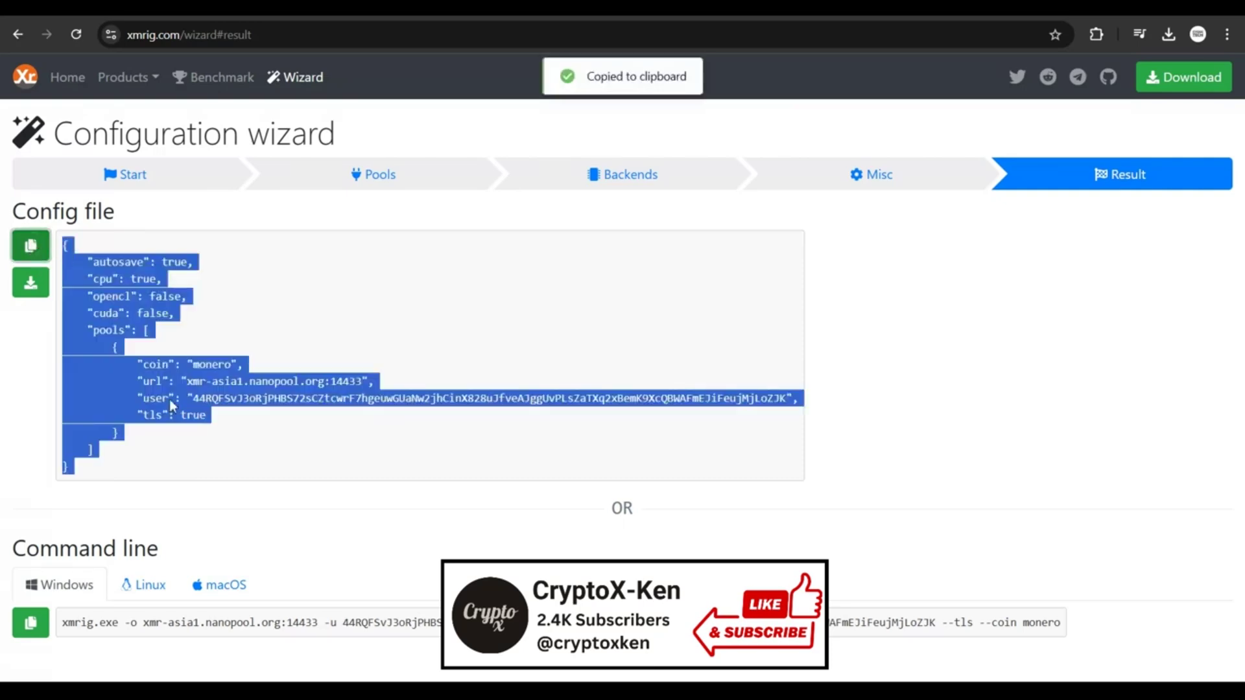
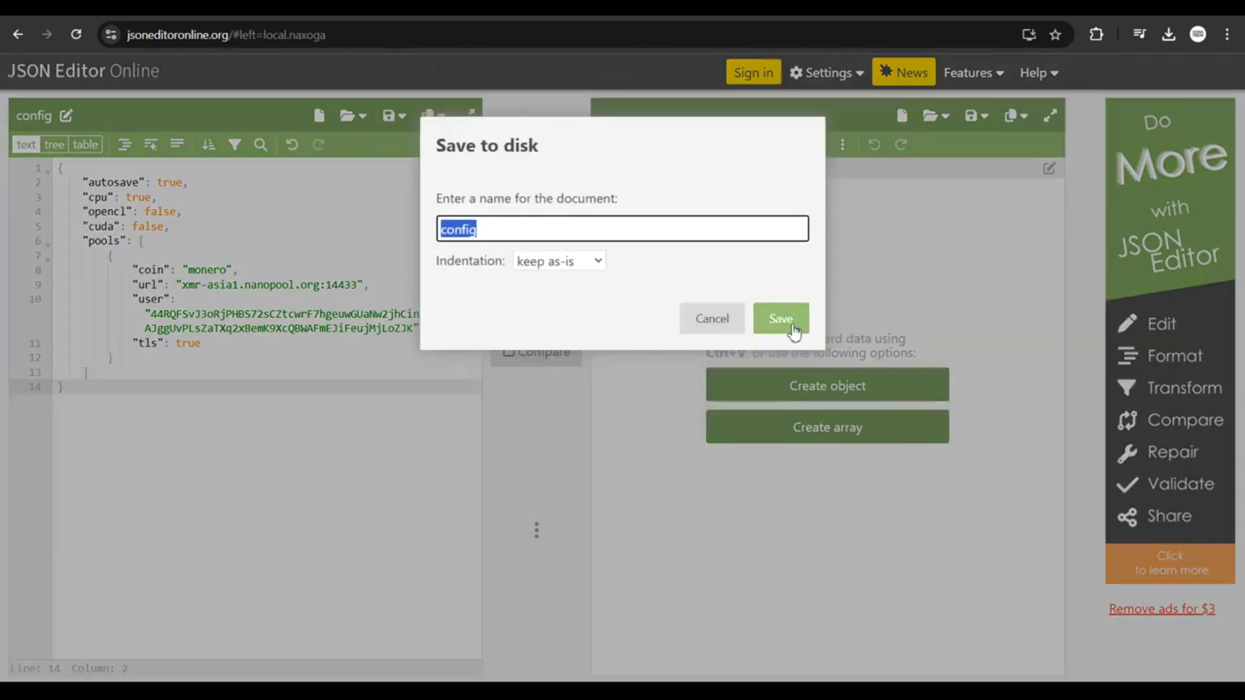
left_click(765, 318)
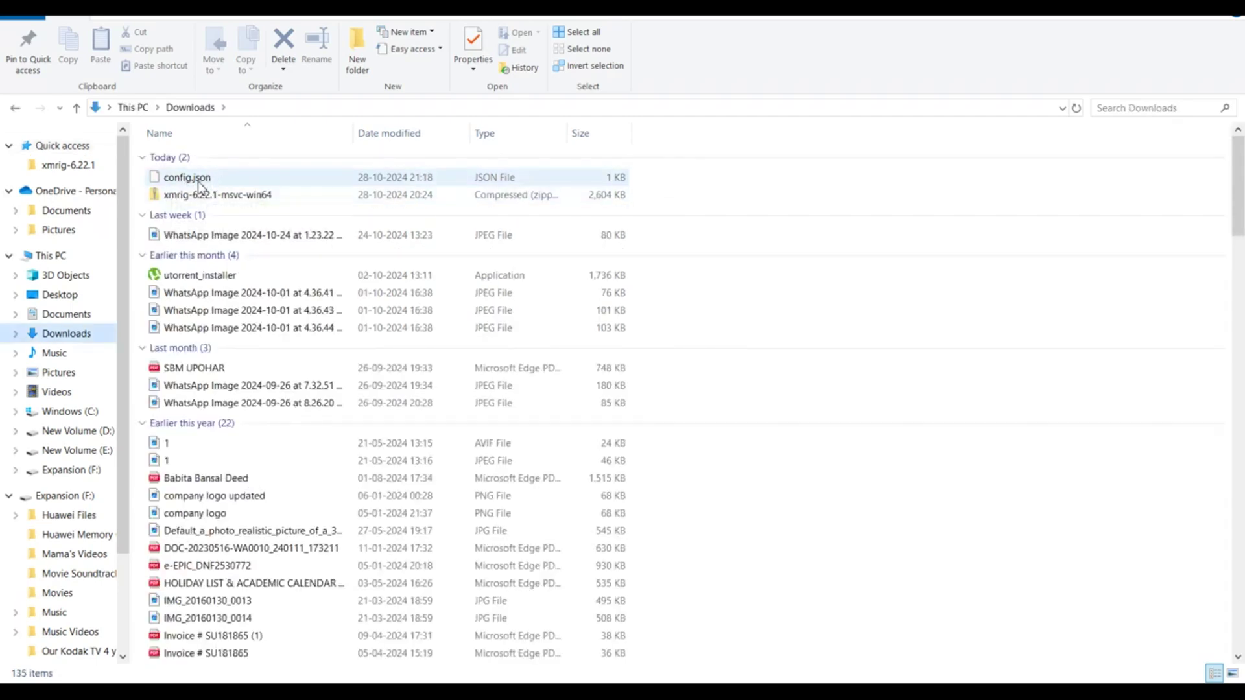
Step: Copy config.json from Downloads into the xmrig-6.22.1 folder, replacing the existing file
left_click(197, 178)
key("ctrl+c")
left_click(15, 108)
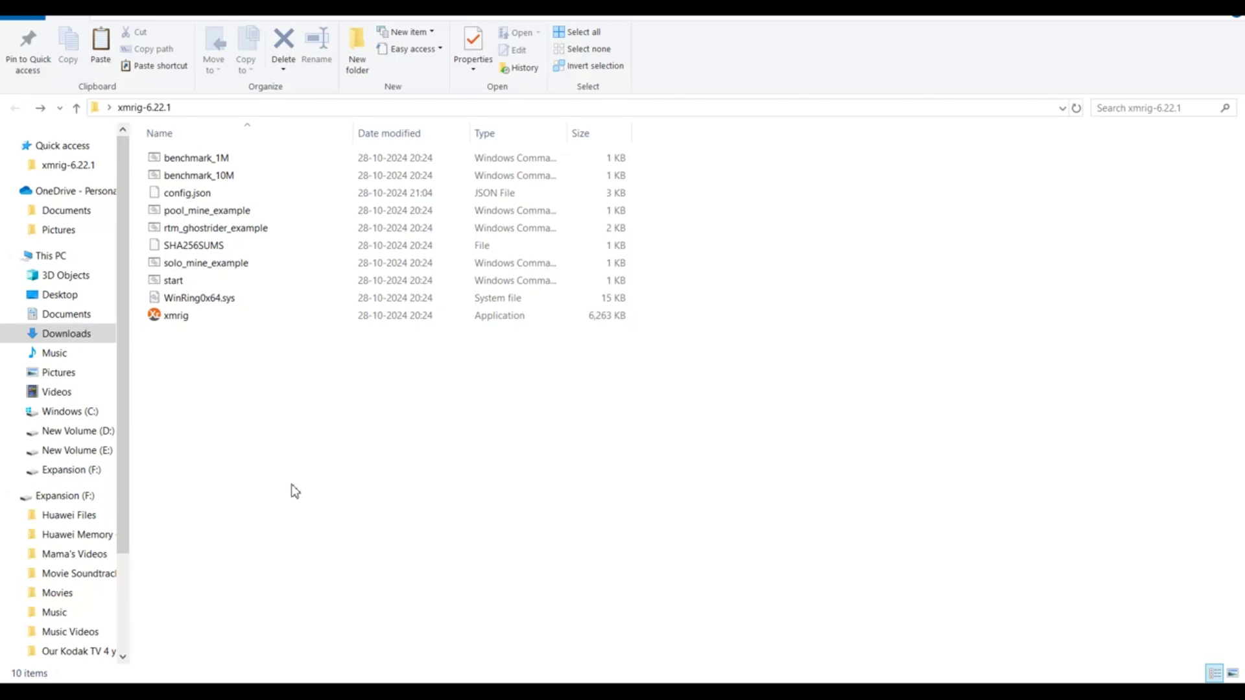
key("ctrl+v")
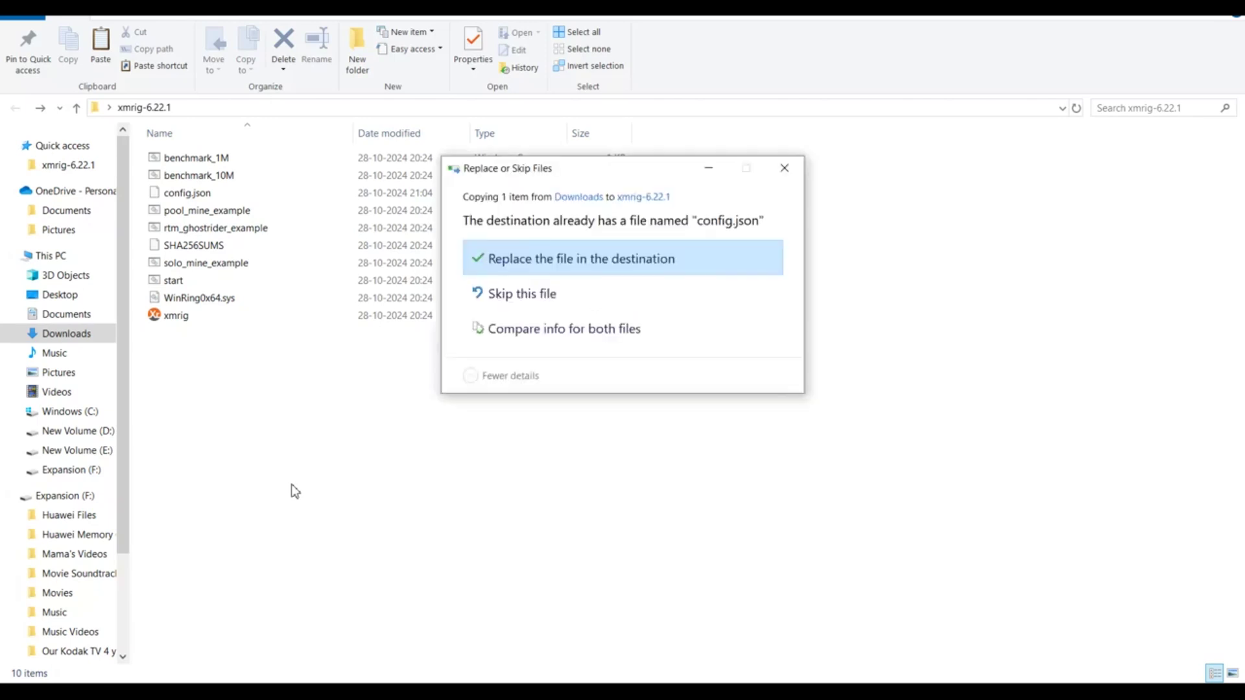
left_click(574, 266)
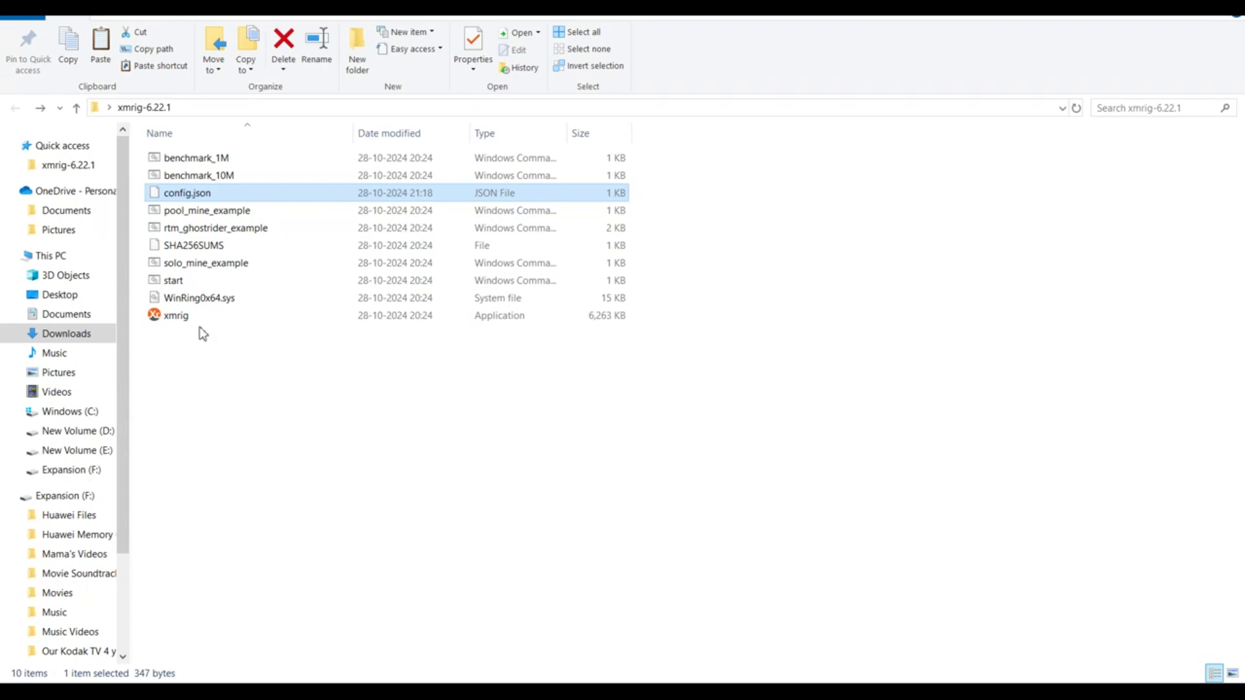
Step: Run the xmrig application from the desktop's xmrig-6.22.1 folder and examine the miner's console output
key("super+d")
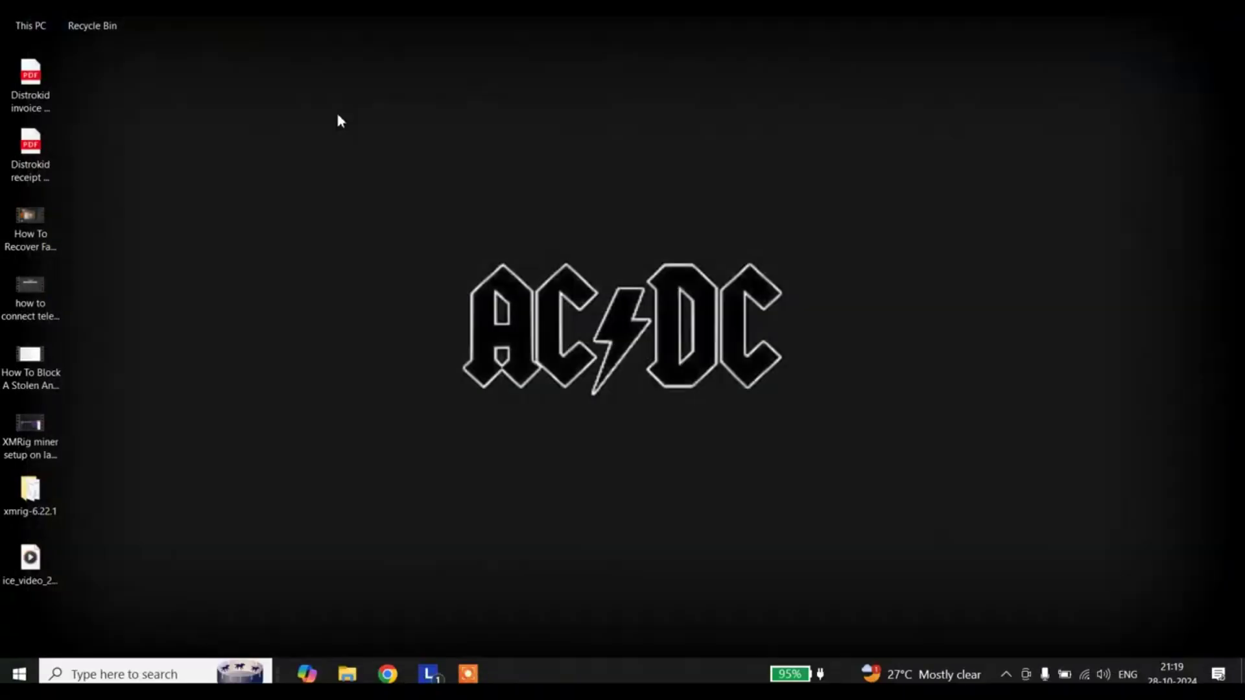
double_click(30, 493)
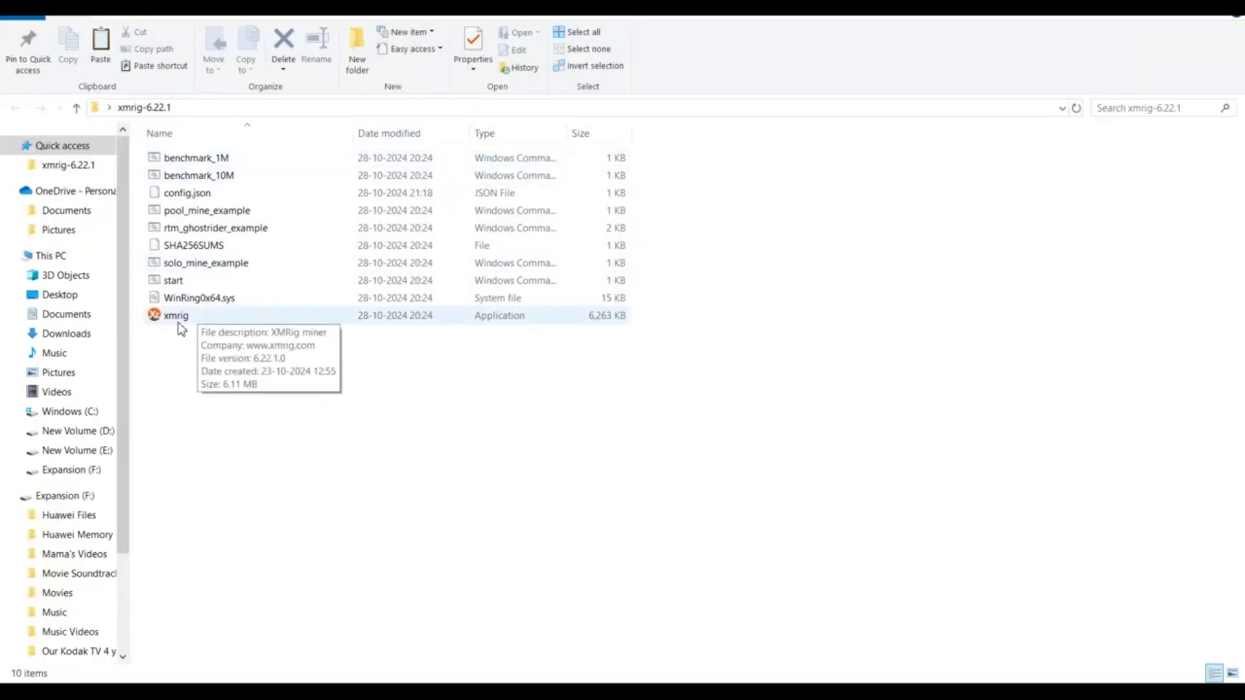
double_click(179, 318)
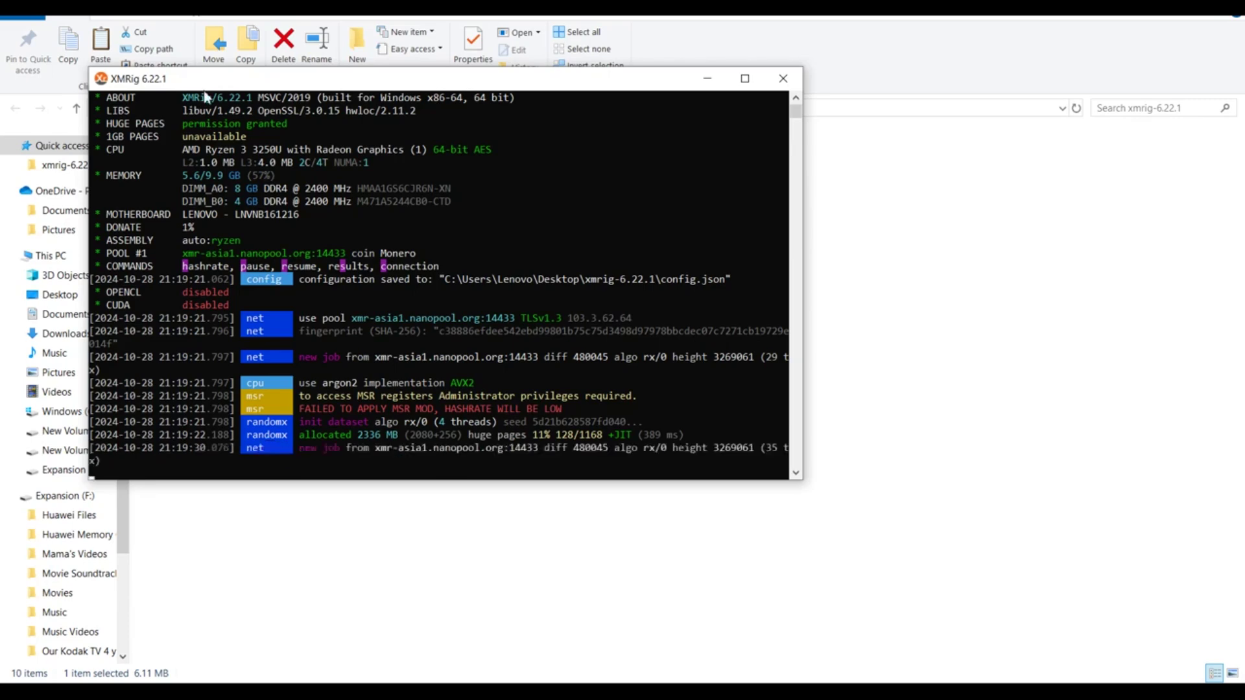
scroll(516, 262, "down", 4)
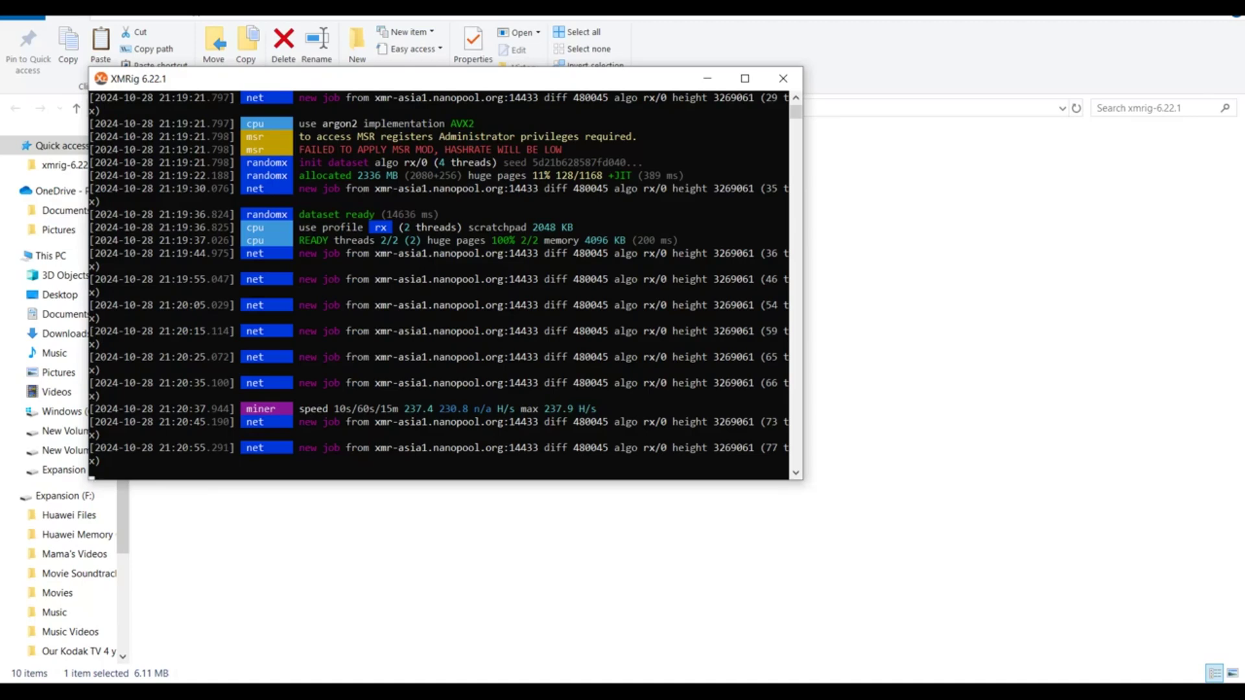
key("alt+Tab")
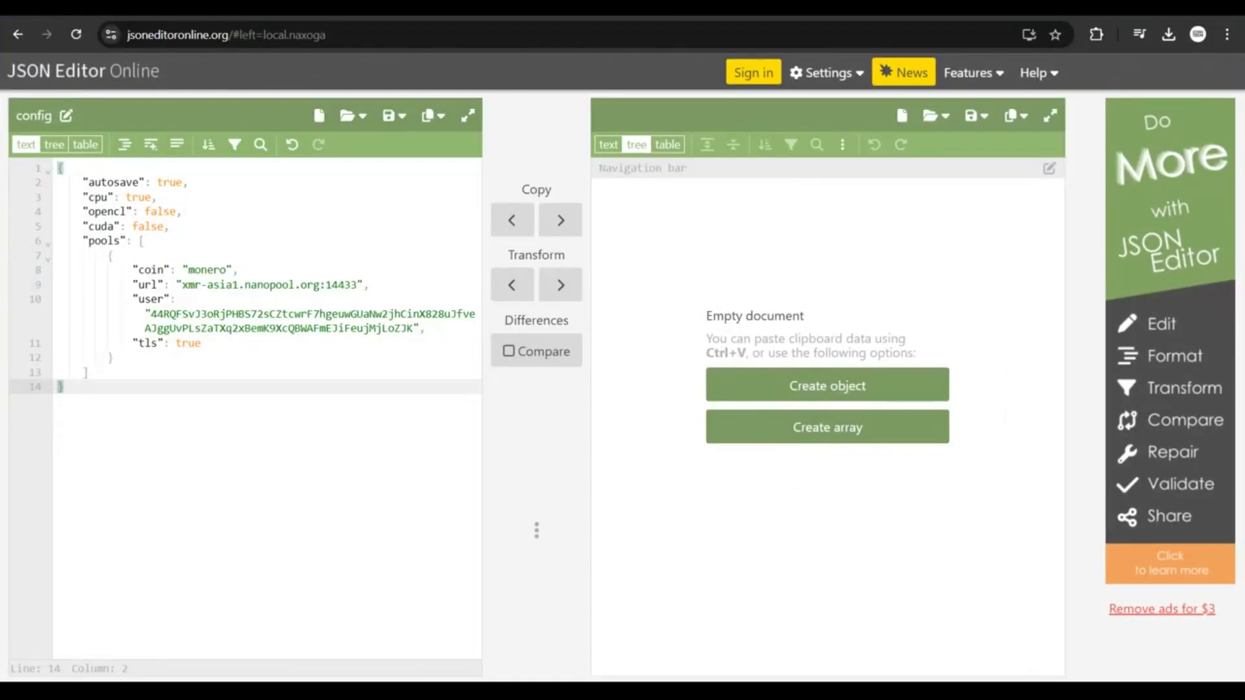
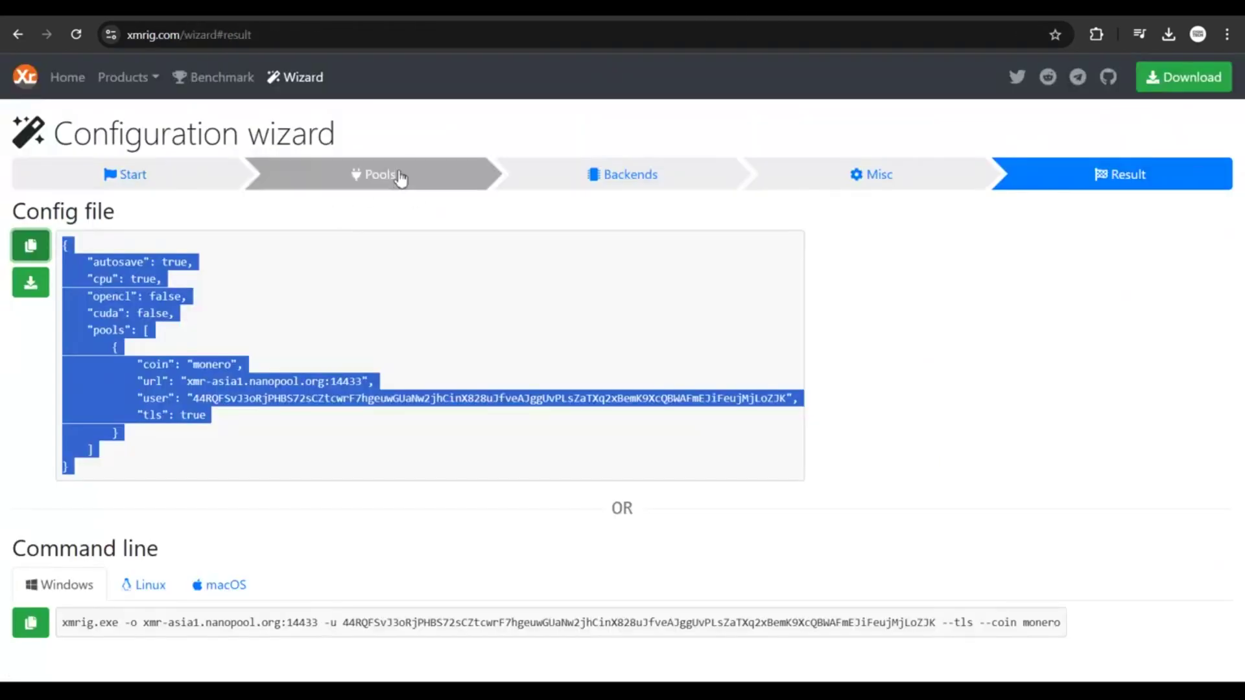
left_click(400, 181)
left_click(565, 185)
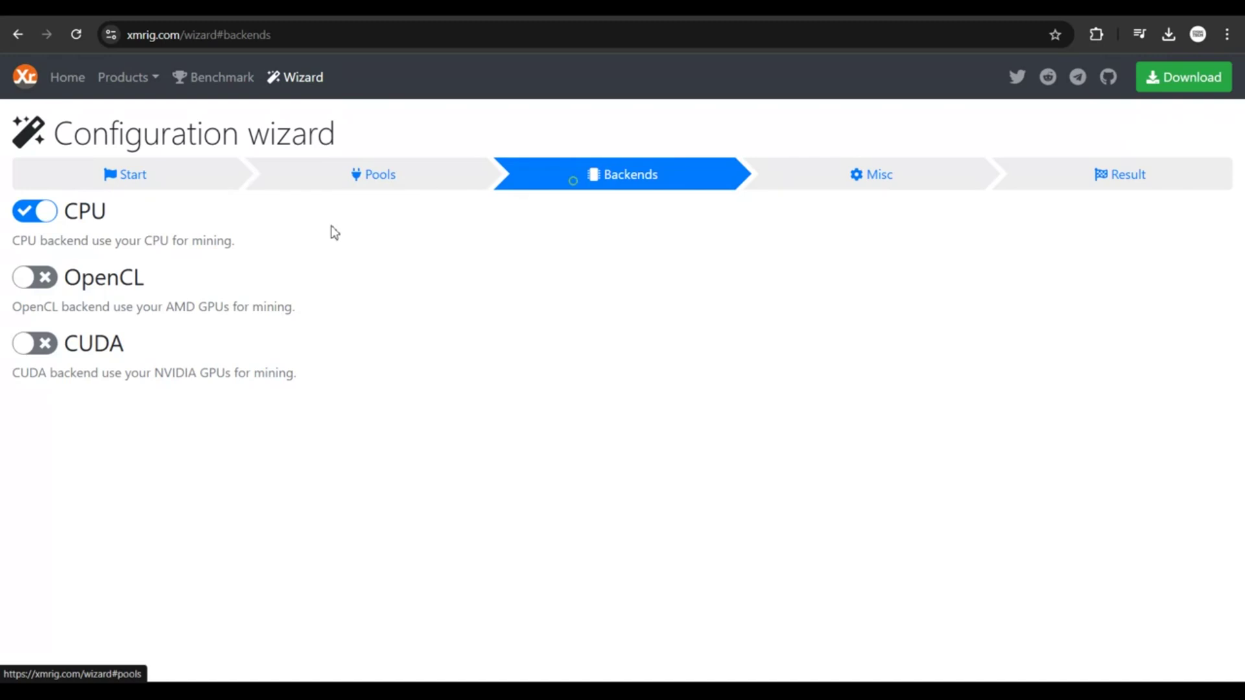
left_click(872, 186)
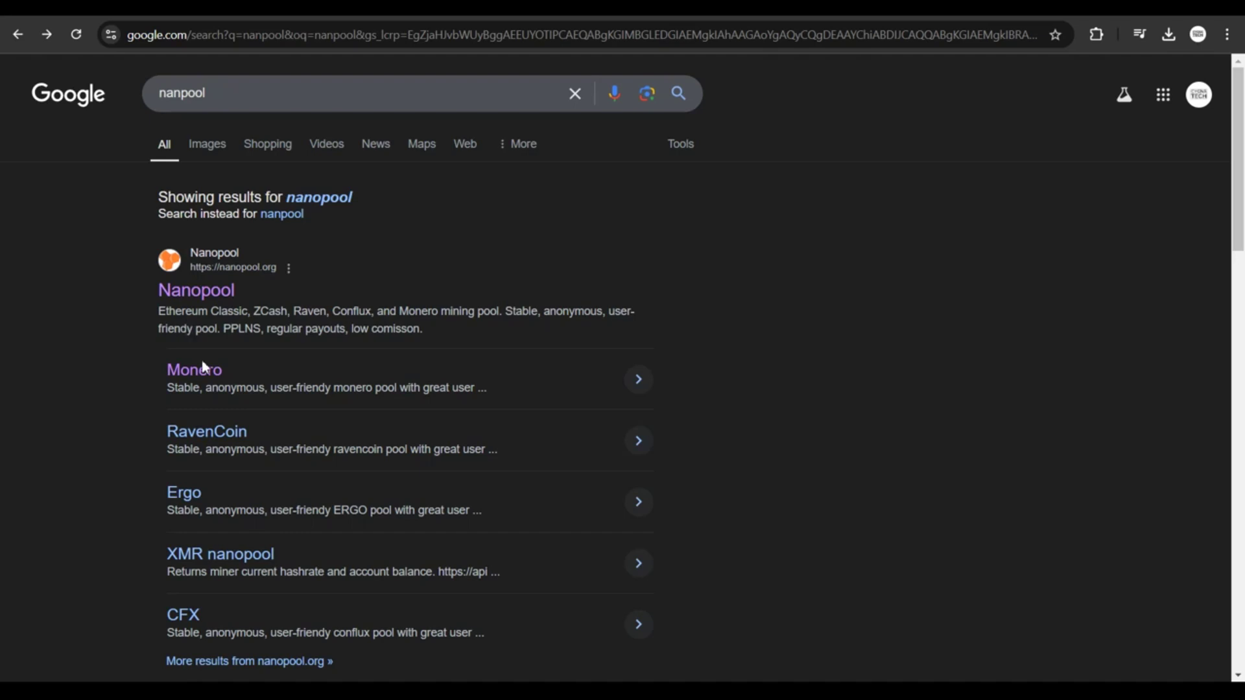
Step: Open the Nanopool website from the search results and go to its Monero pool overview
left_click(204, 293)
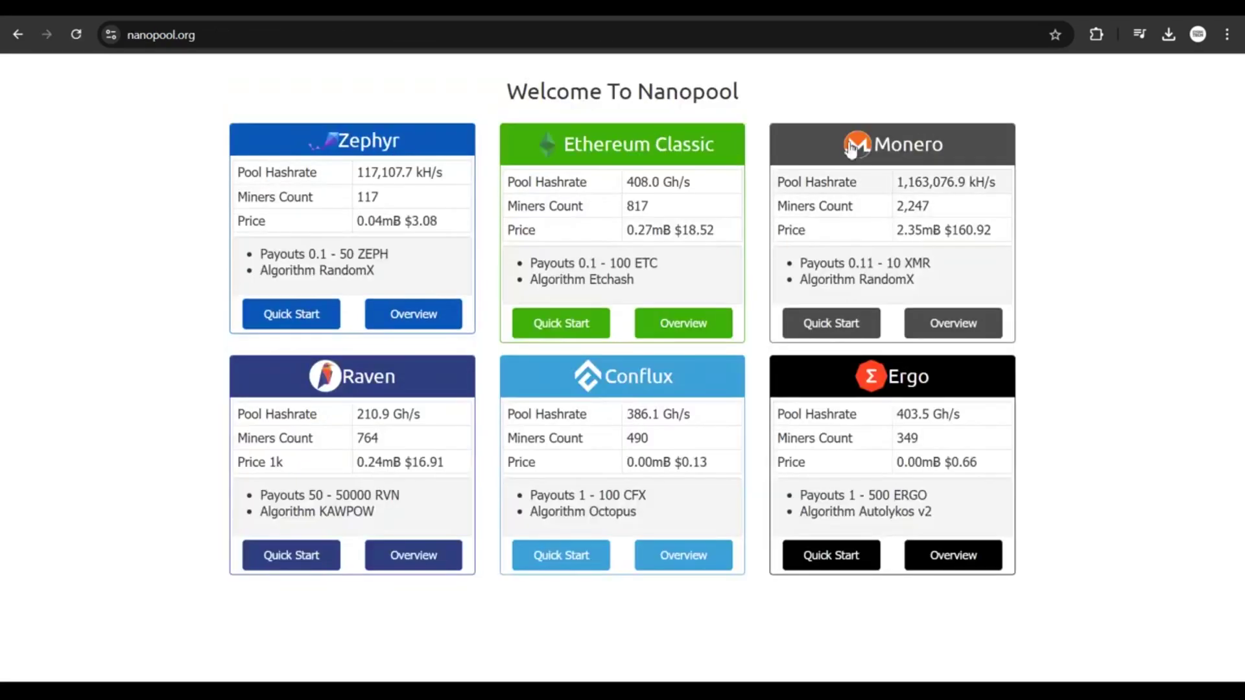
left_click(952, 324)
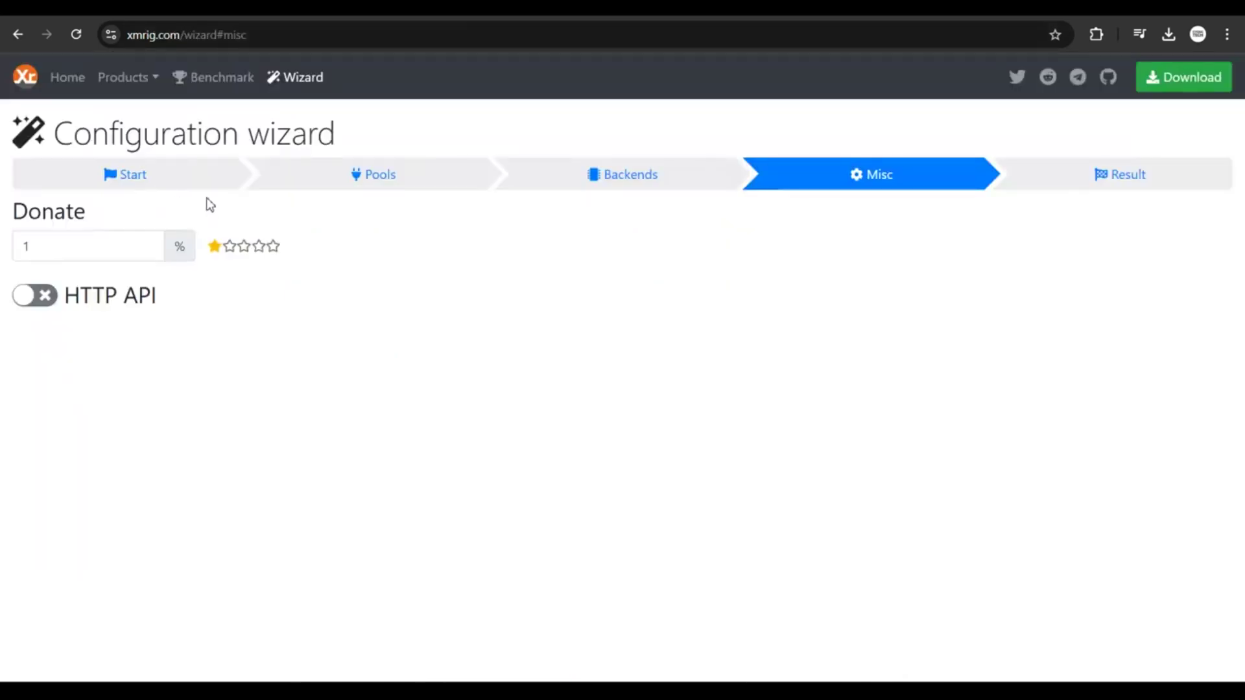
Step: Copy the wallet address from the nanopool.org entry in the XMRig wizard and search for it on the Nanopool Monero pool page
left_click(383, 177)
left_click(185, 176)
left_click(349, 186)
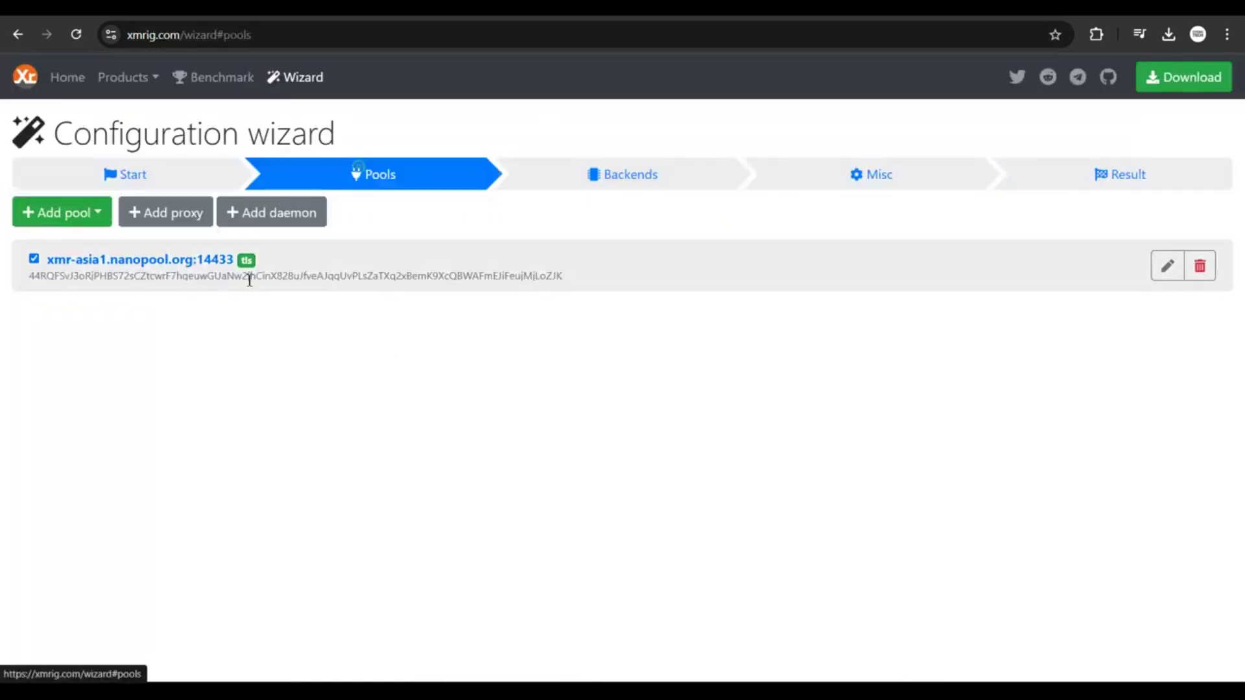
double_click(250, 277)
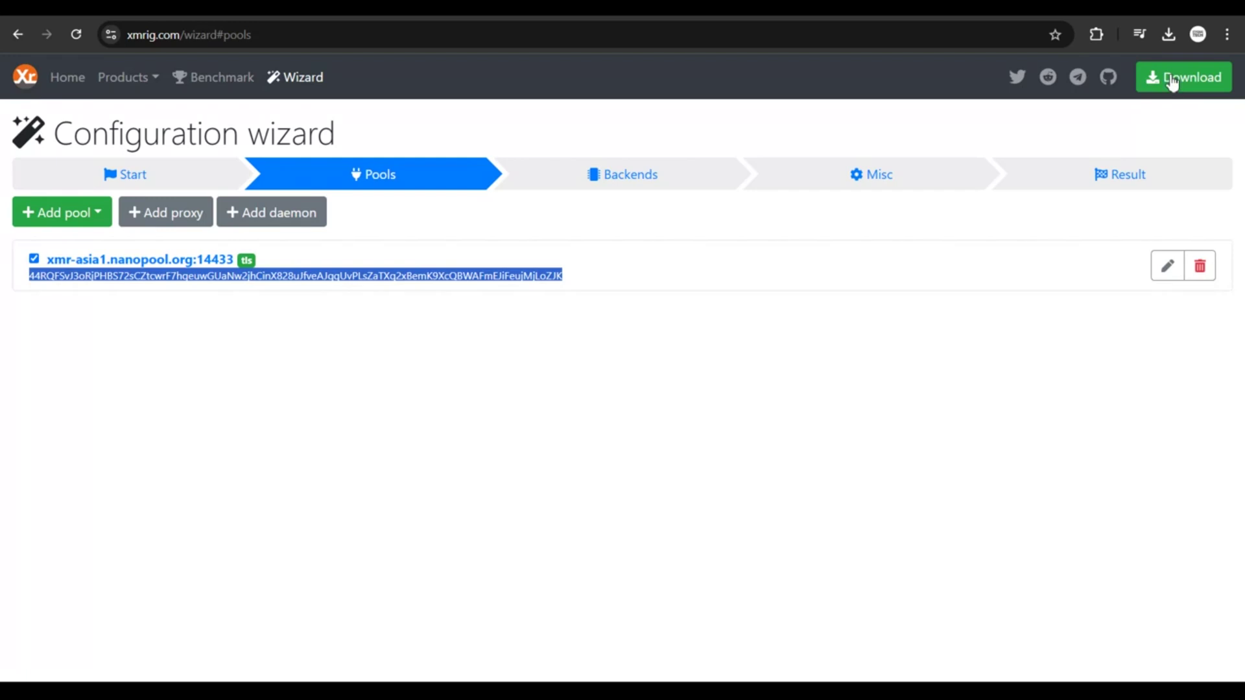
left_click(1038, 8)
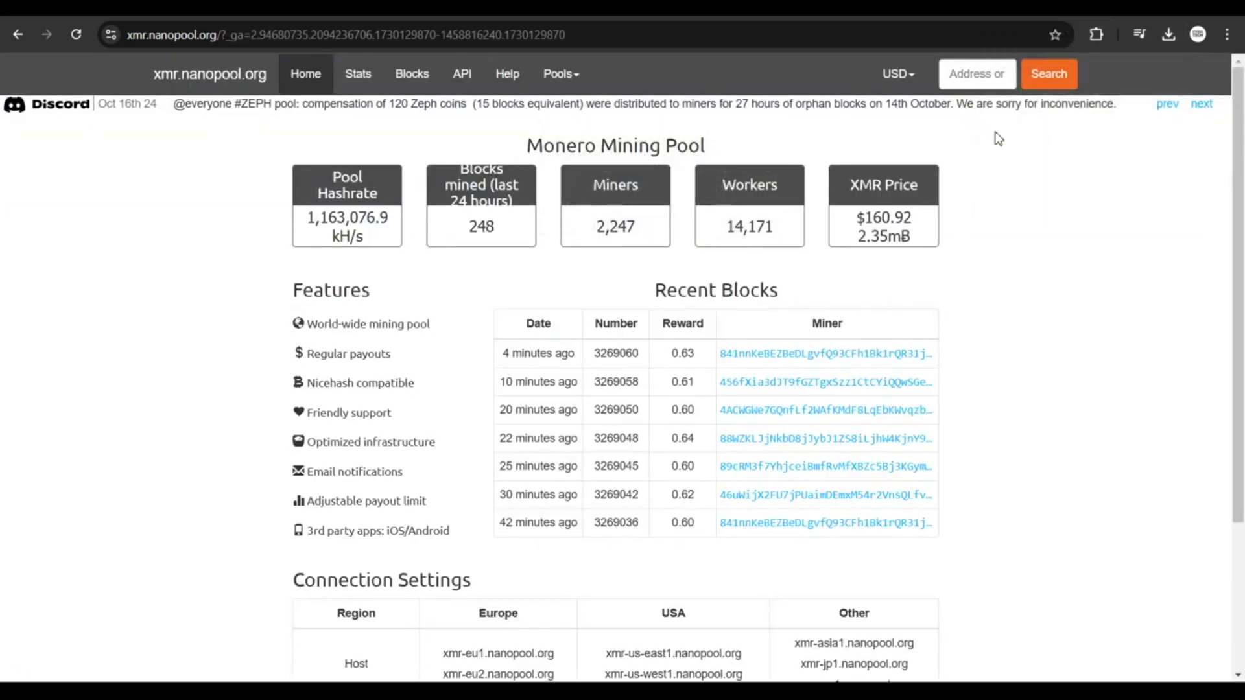
left_click(971, 75)
key("ctrl+v")
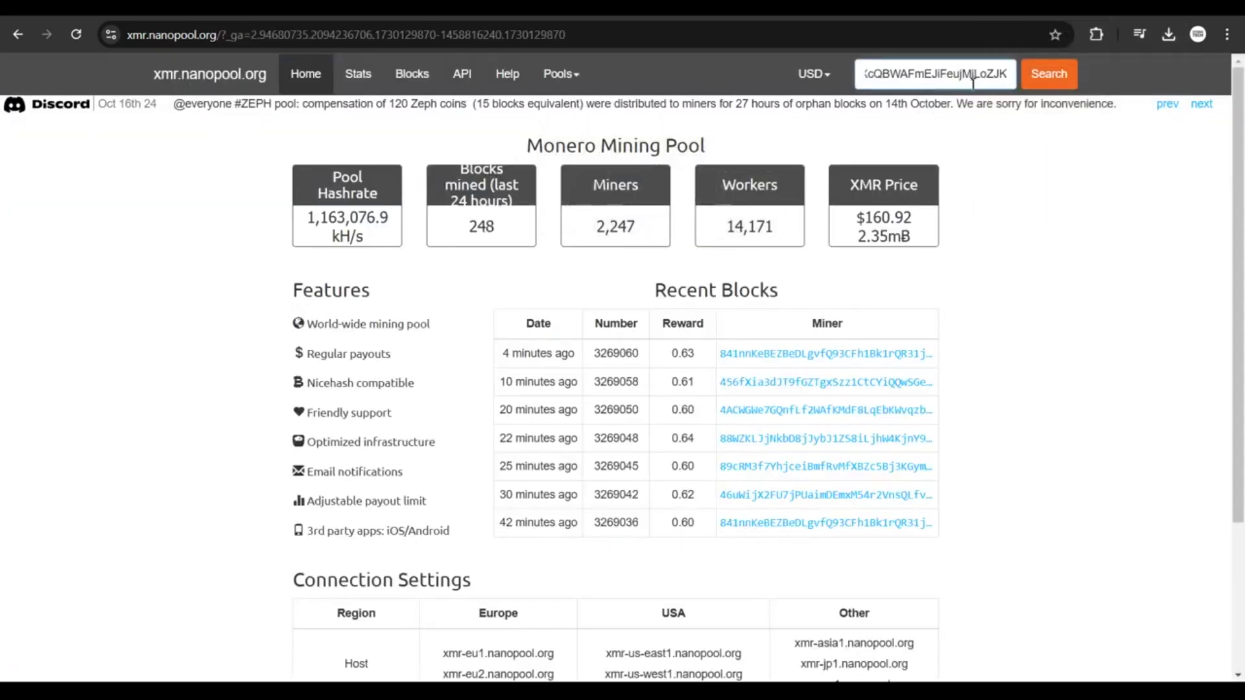
left_click(1045, 75)
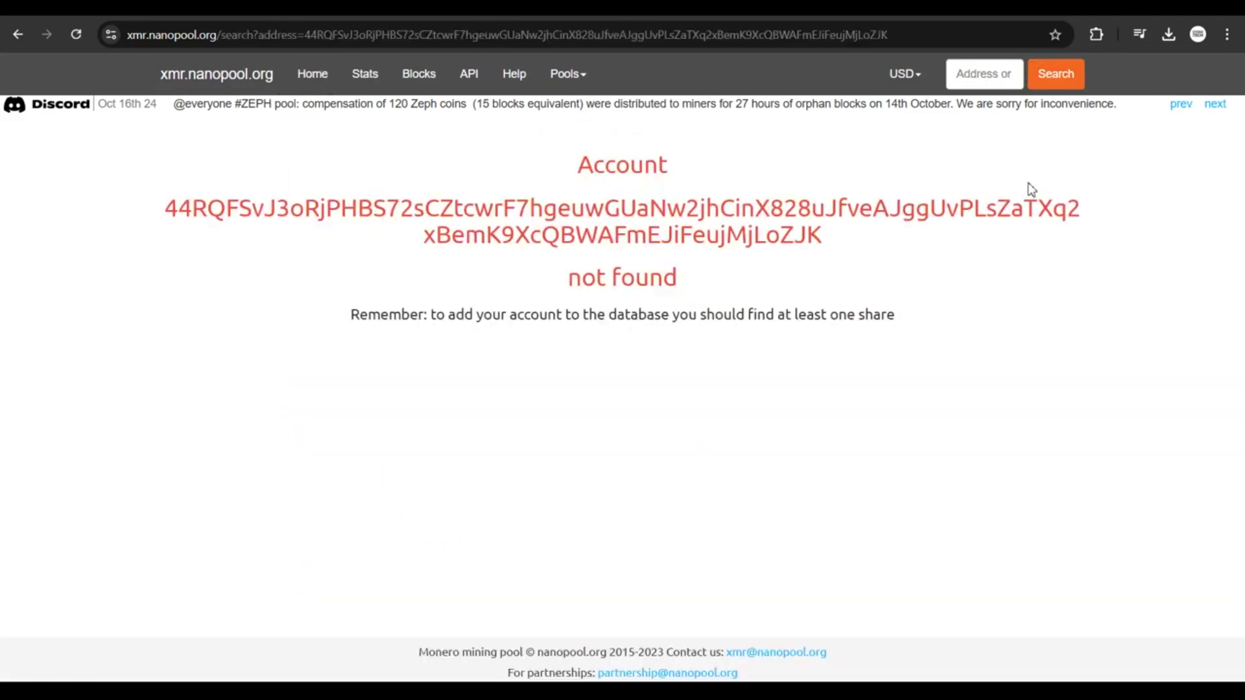